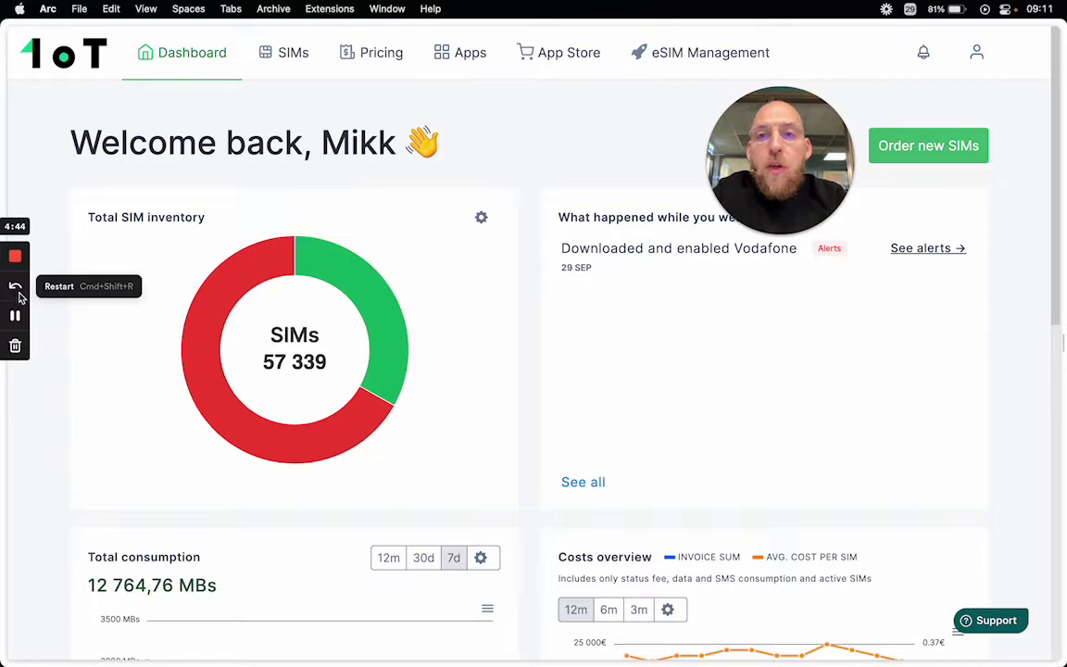
Open eSIM Management, review the carrier summary and eSIM overview, then find a new carrier profile.
click(695, 55)
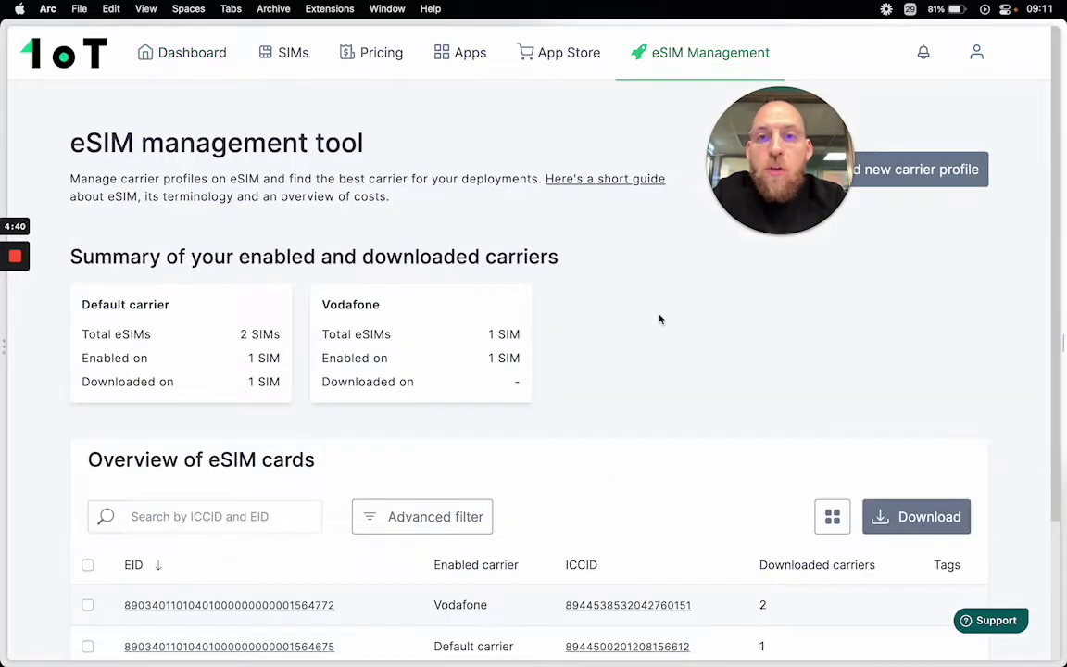
scroll(665, 288, down, 2)
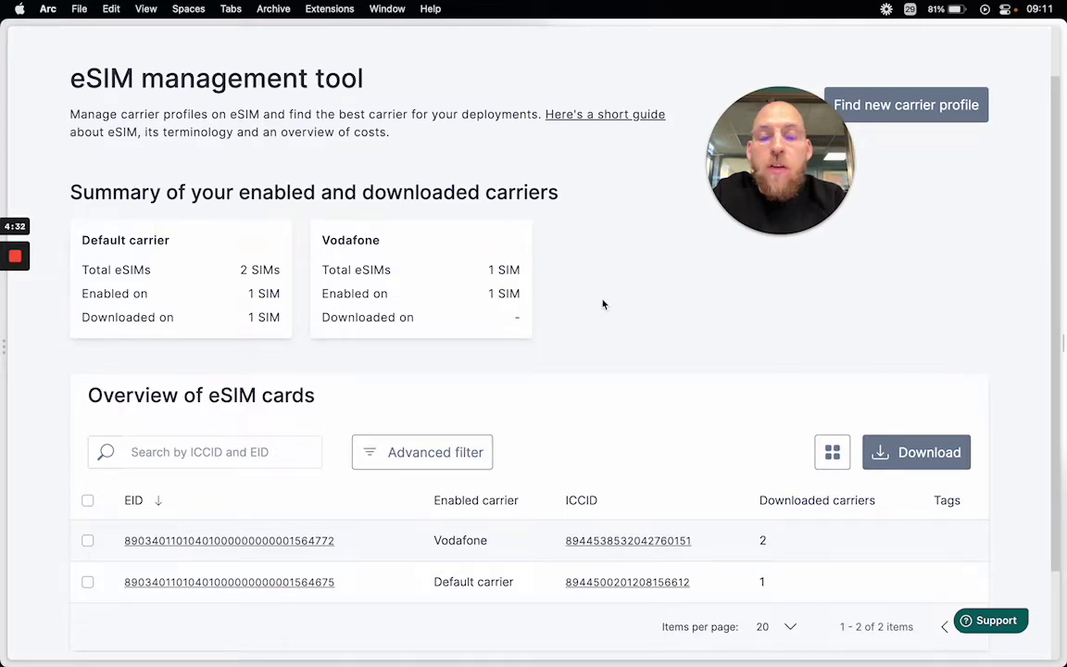
scroll(604, 304, up, 1)
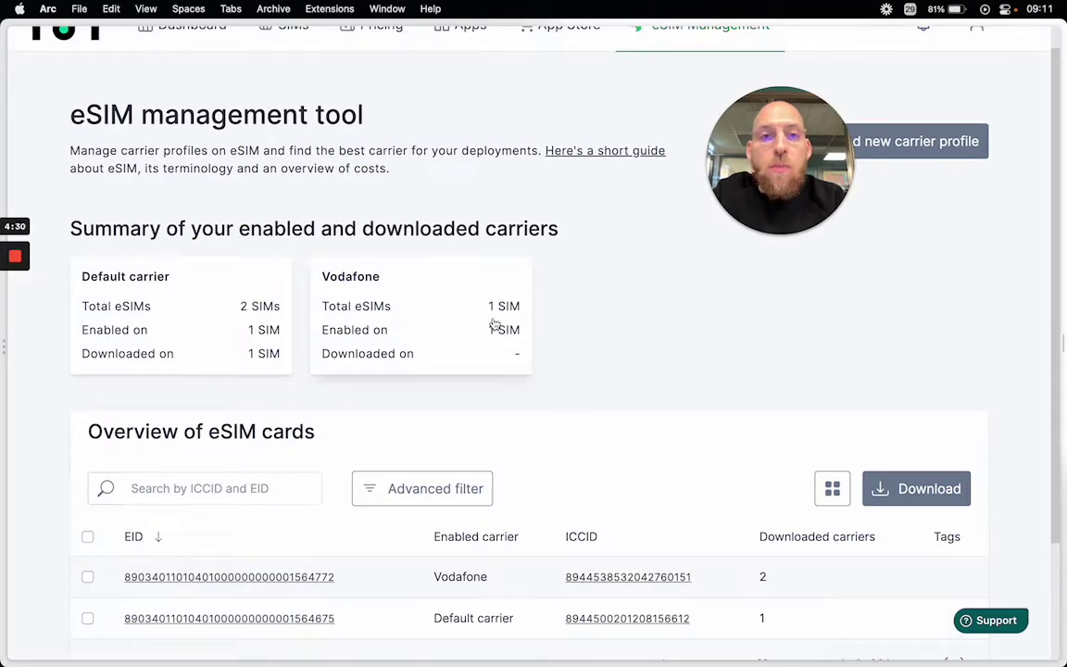
scroll(596, 330, up, 1)
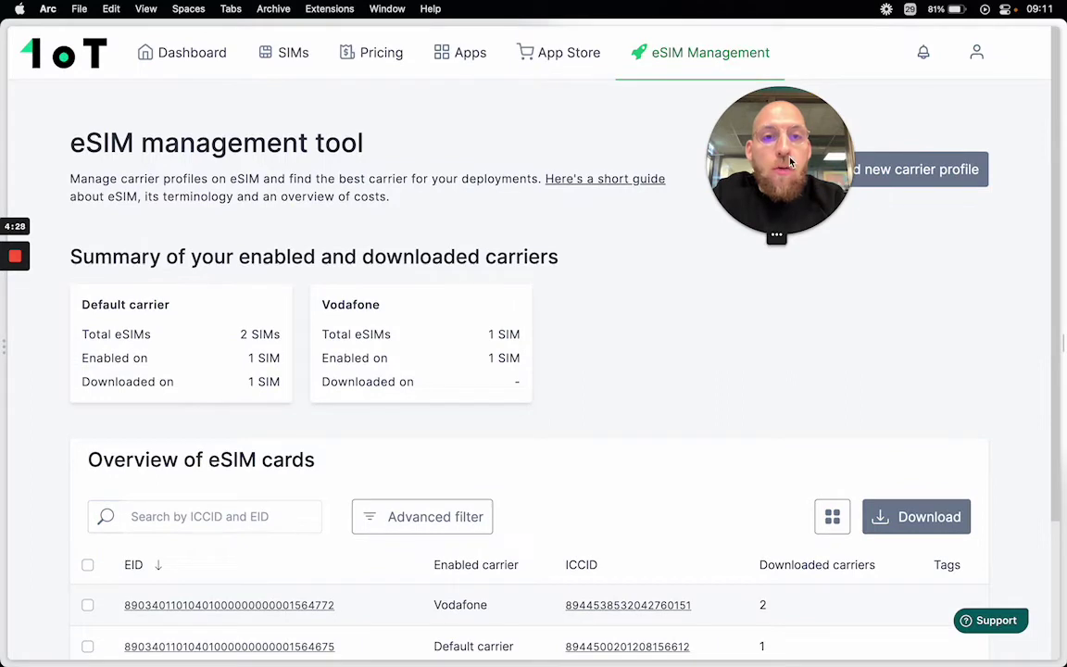
drag(789, 162, 103, 110)
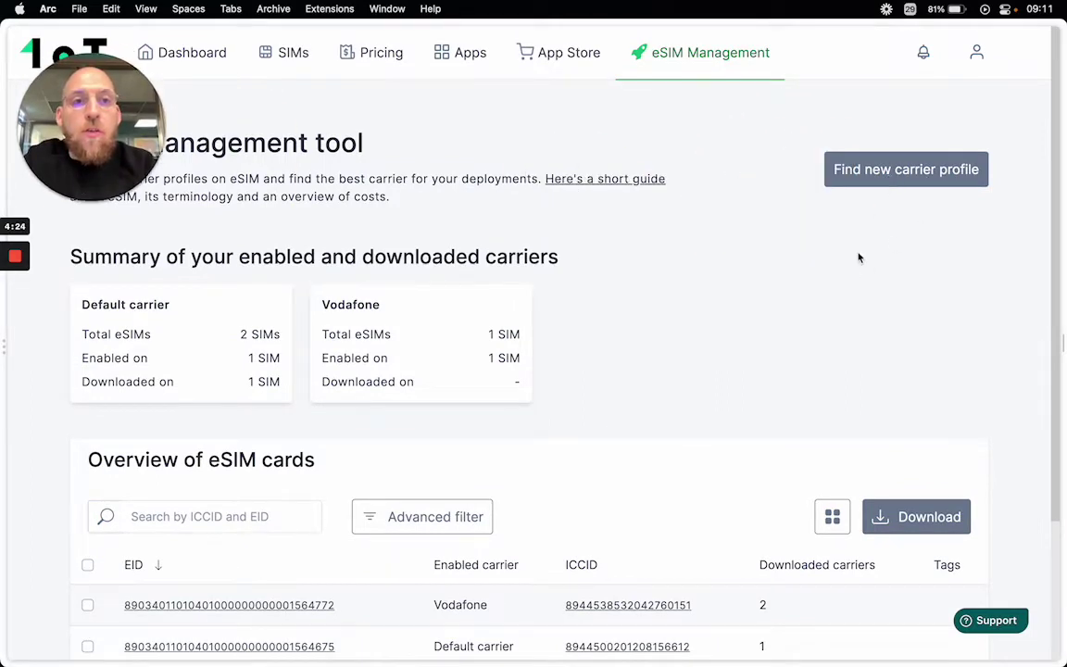
click(903, 173)
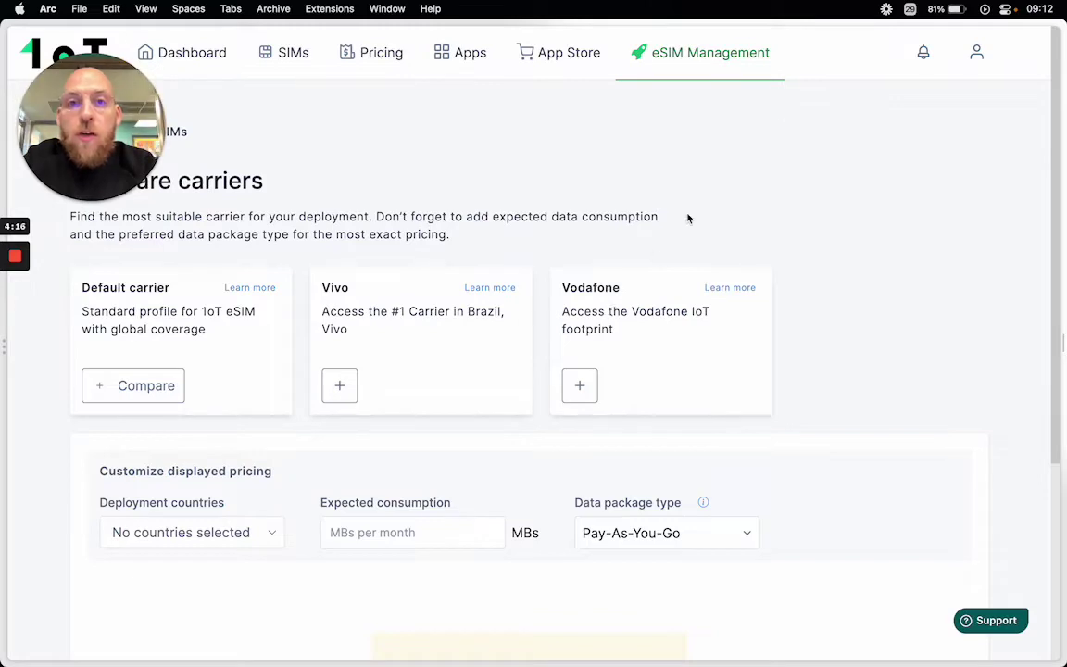
Add Default carrier, Vodafone and Vivo to the comparison and review their base and transaction fees.
scroll(849, 252, down, 1)
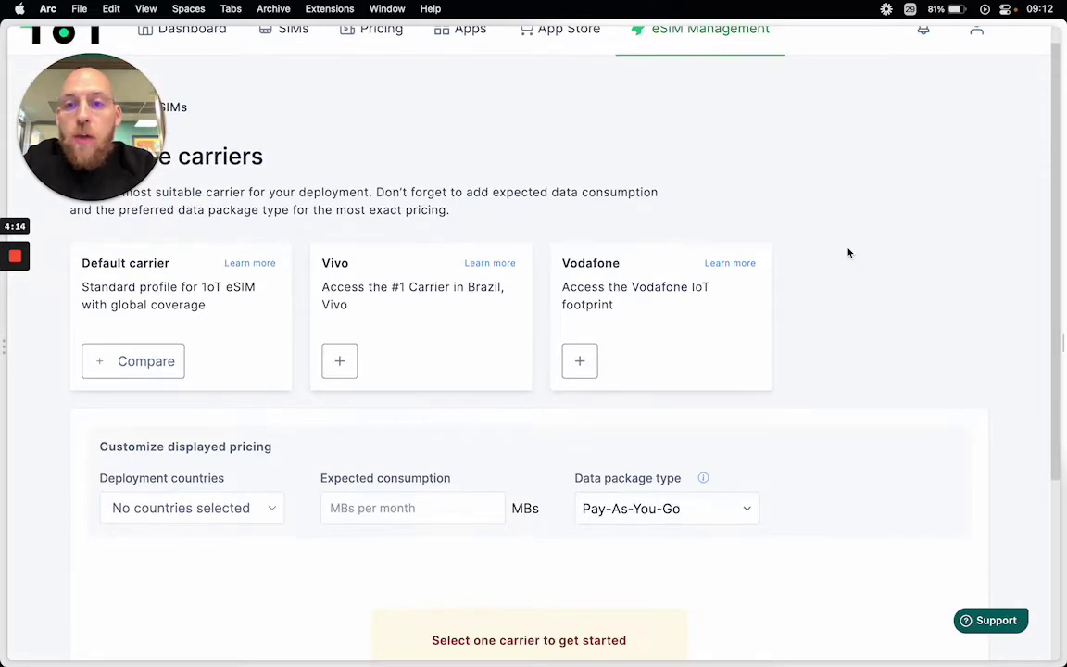
scroll(849, 252, down, 2)
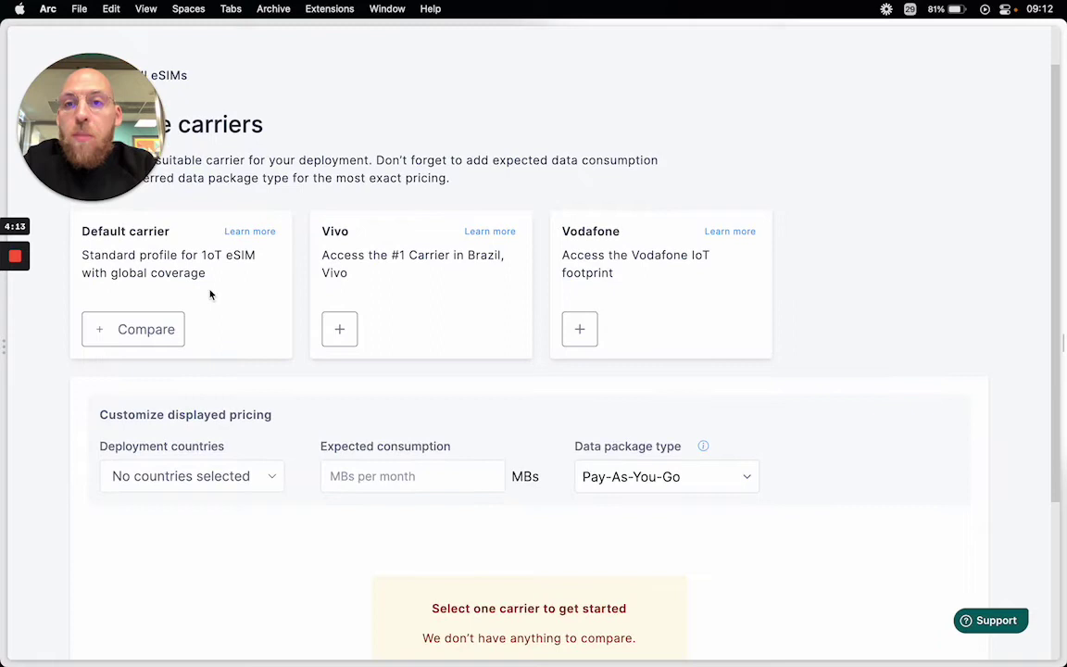
click(155, 331)
click(580, 329)
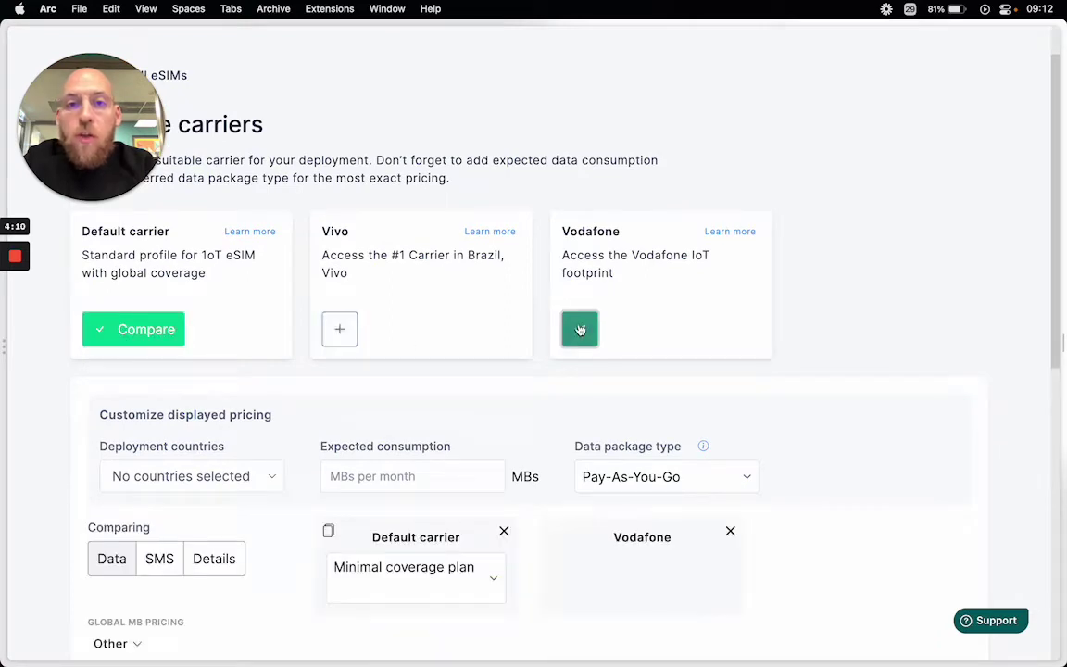
click(339, 329)
drag(116, 174, 955, 152)
scroll(494, 583, down, 5)
scroll(494, 583, down, 7)
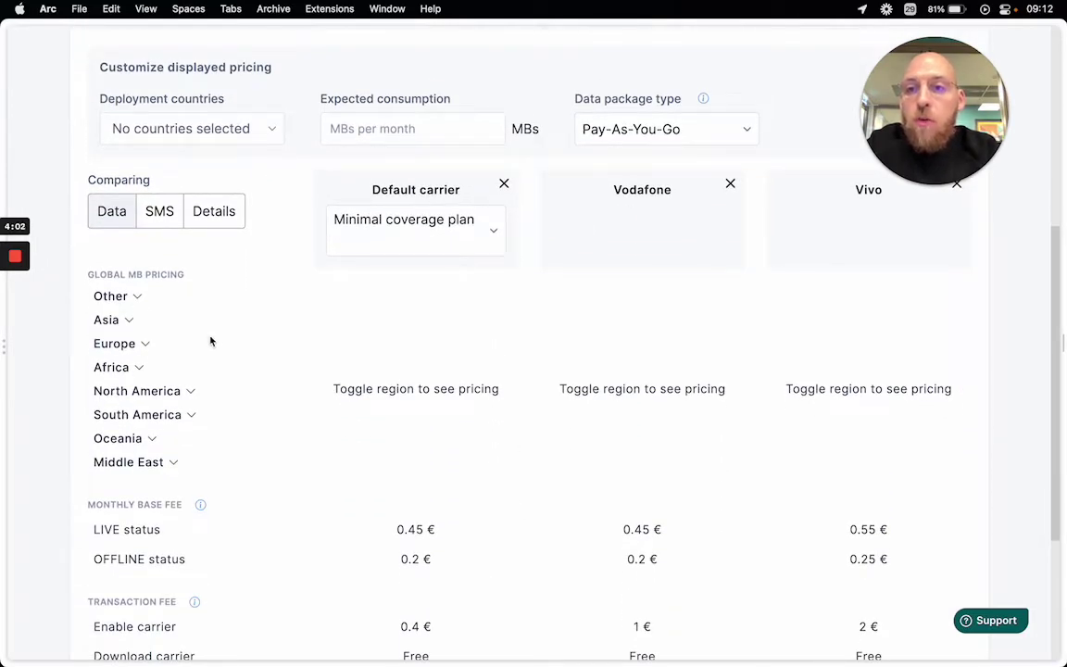
Expand Europe's per-country MB prices and Austria's T-Mobile and A1 network rows.
click(145, 345)
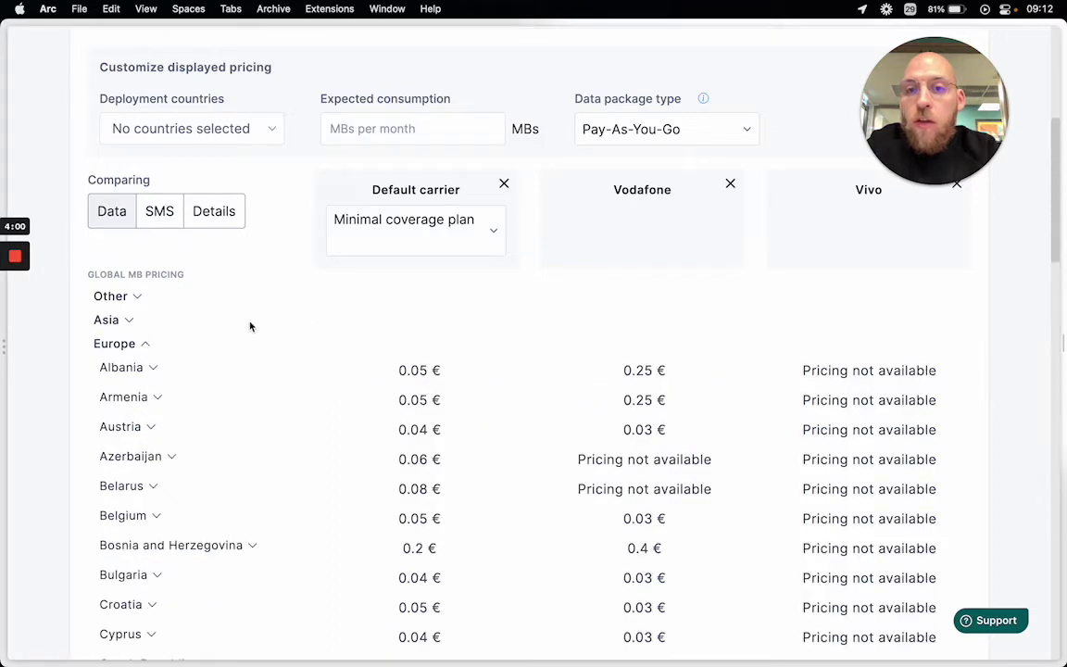
scroll(315, 322, down, 2)
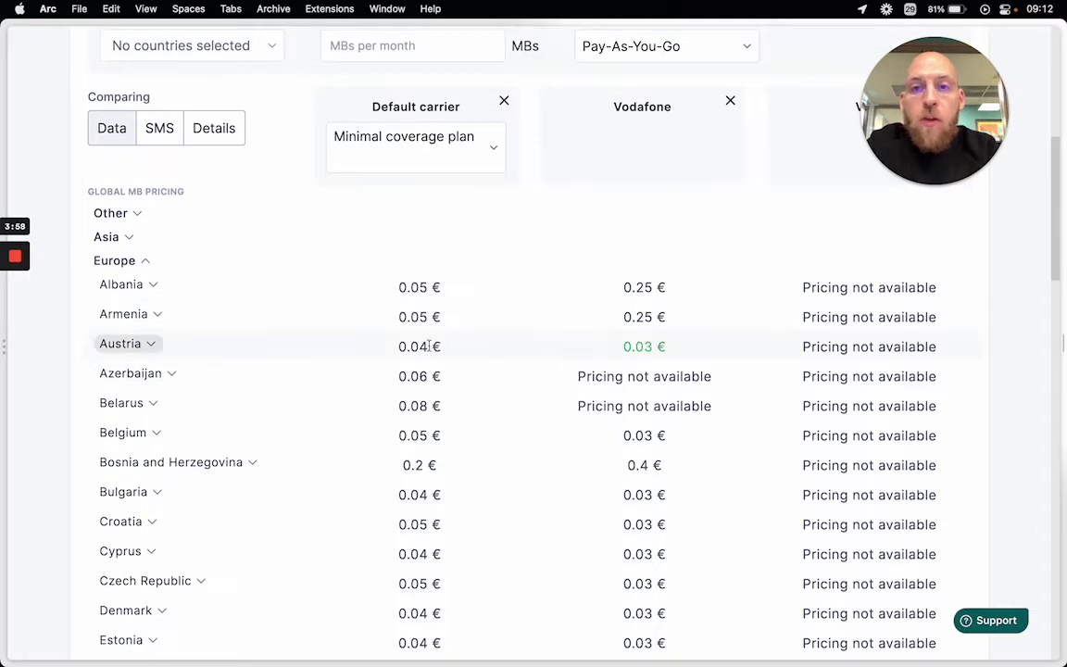
click(148, 344)
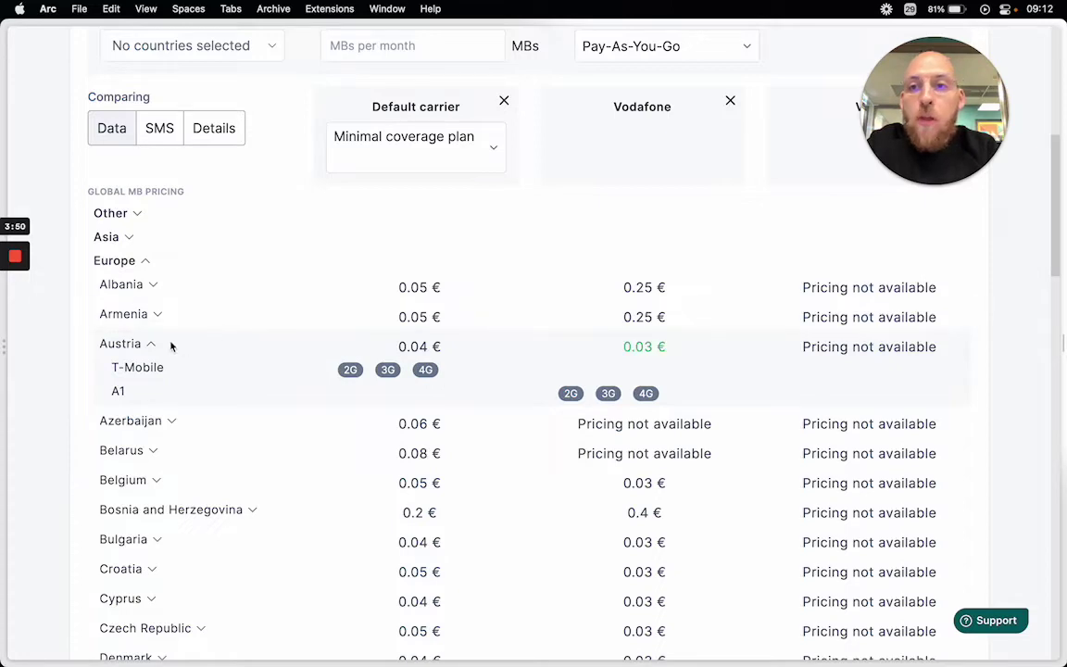
scroll(317, 324, up, 1)
scroll(316, 324, up, 2)
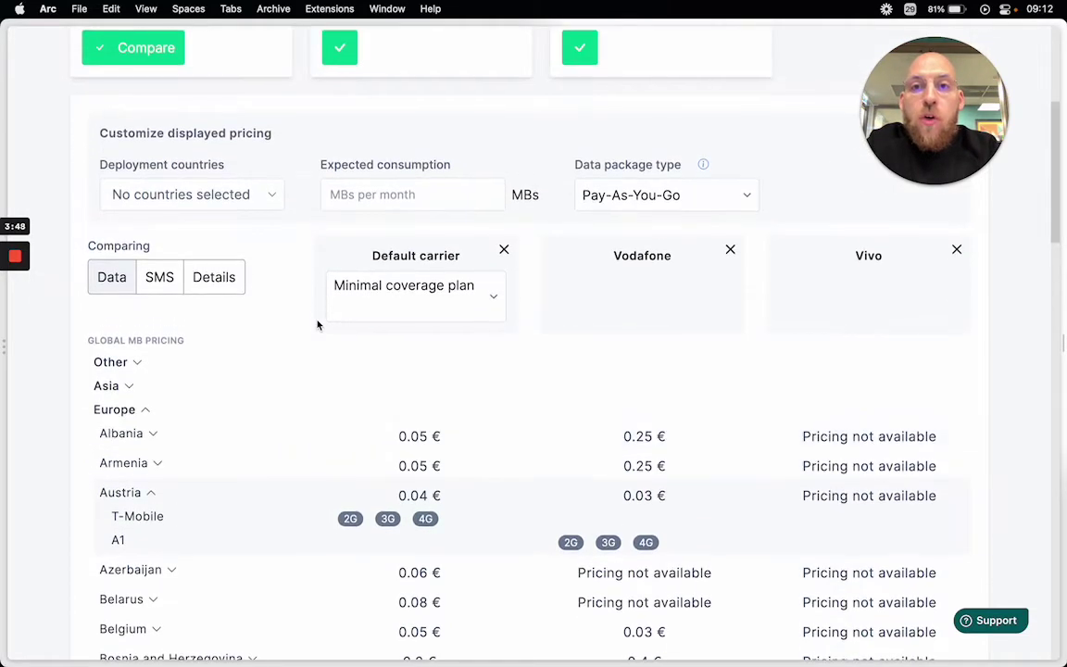
Set the deployment countries to Lithuania, Latvia and Estonia.
click(231, 202)
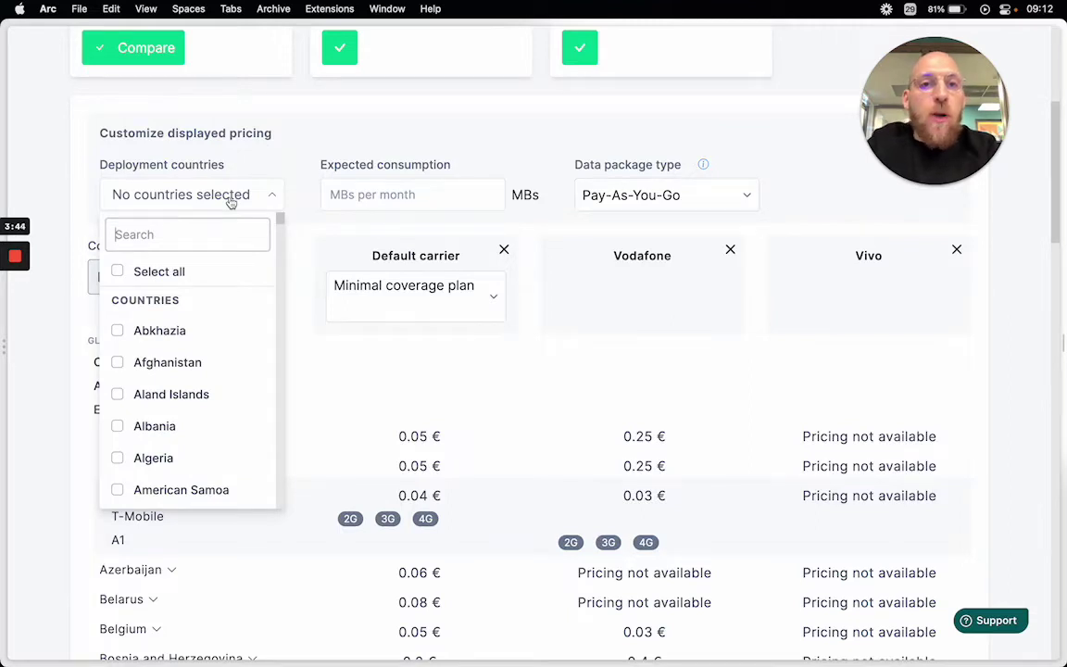
text(lit)
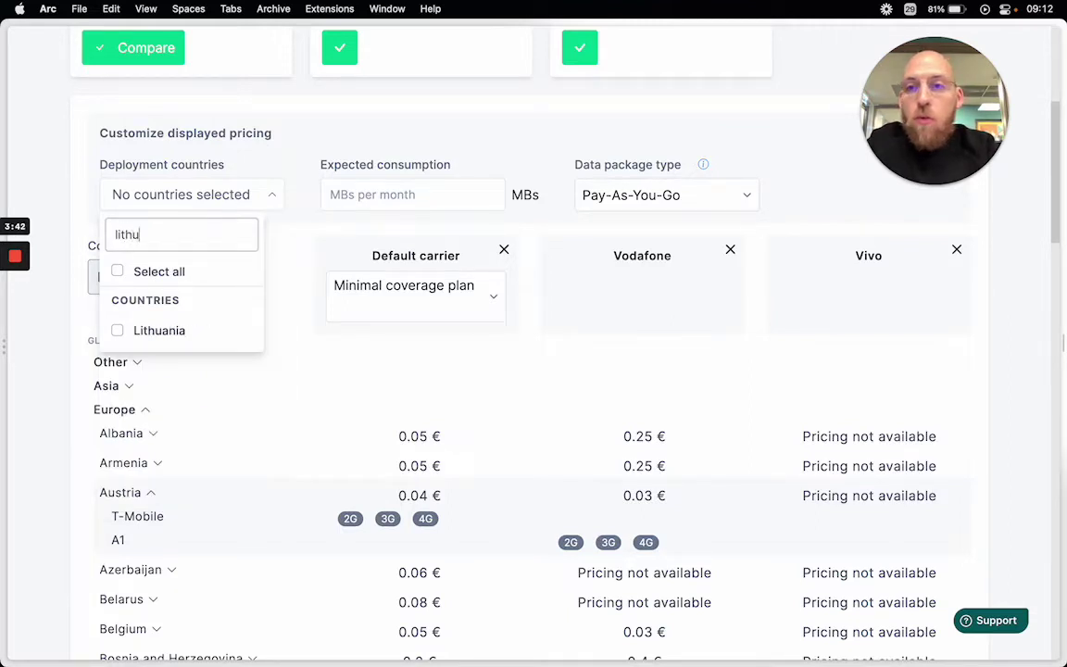
text(hu)
click(118, 329)
double_click(184, 220)
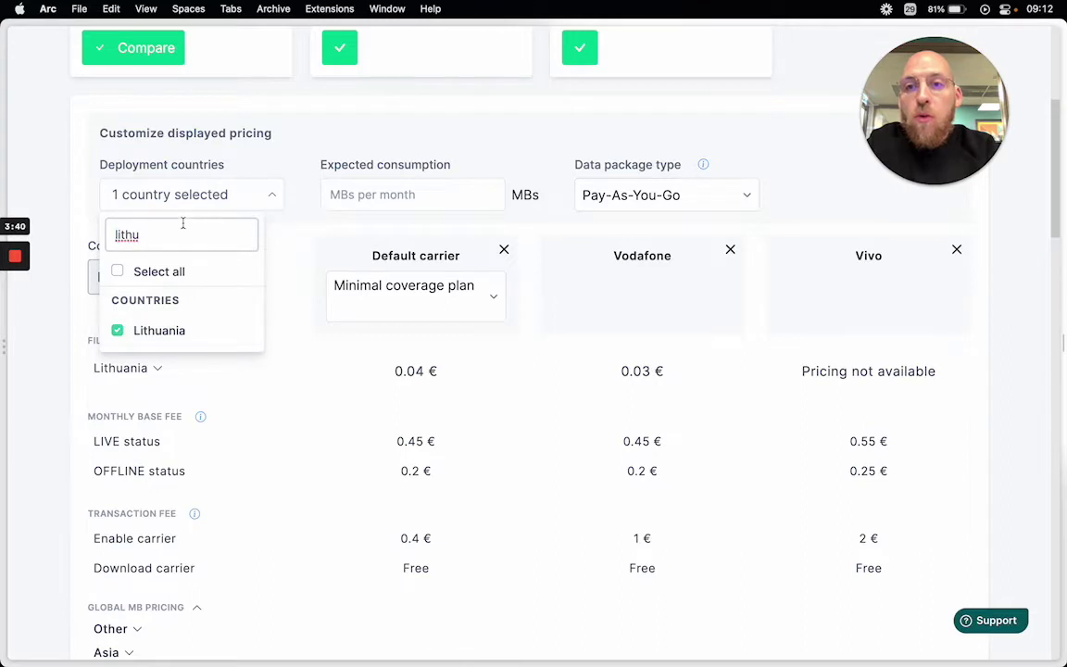
text(lat)
click(118, 329)
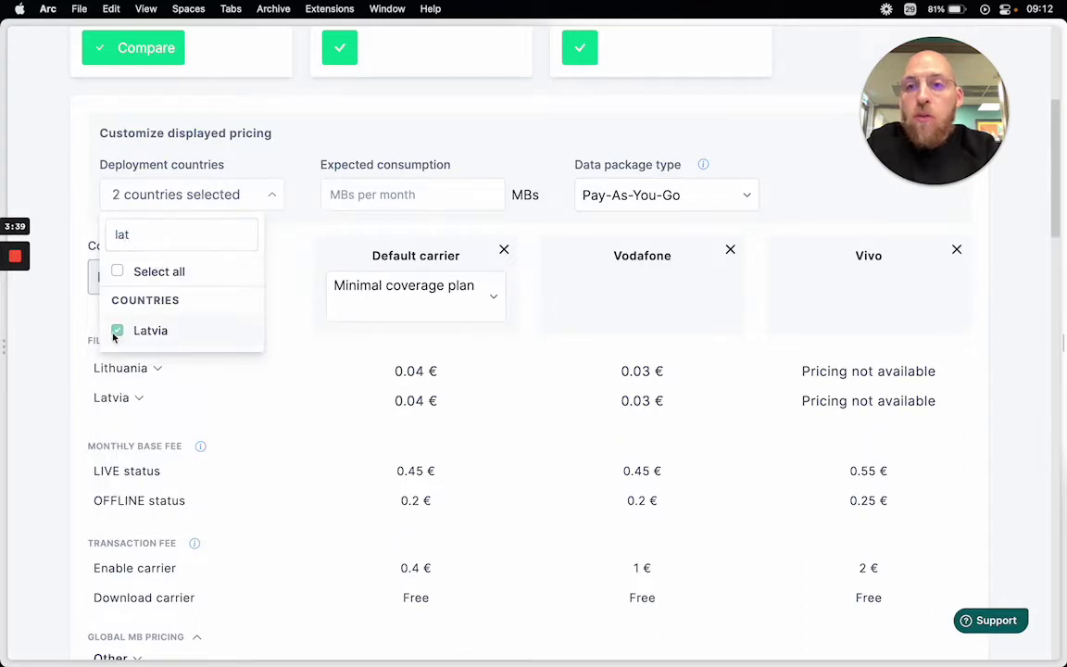
double_click(147, 231)
text(estoni)
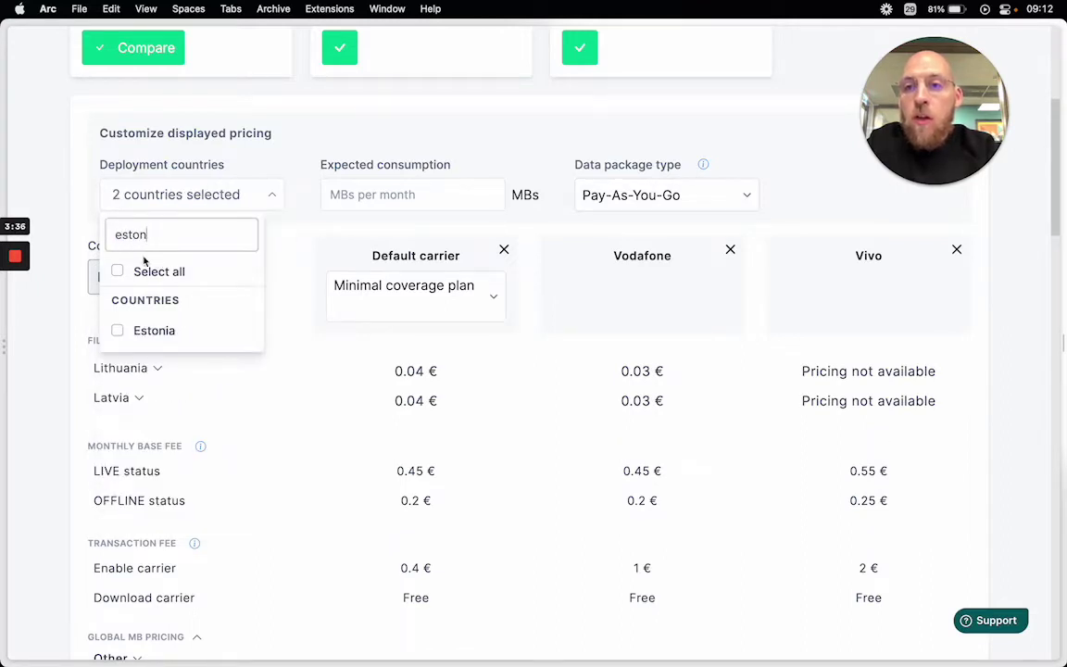
click(119, 331)
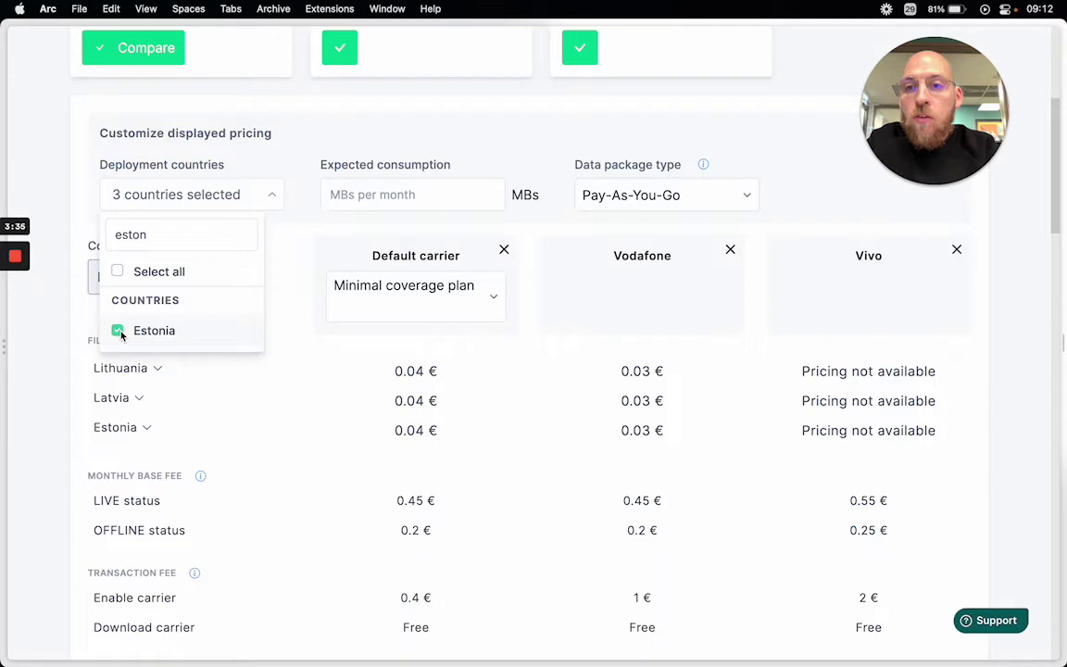
click(297, 286)
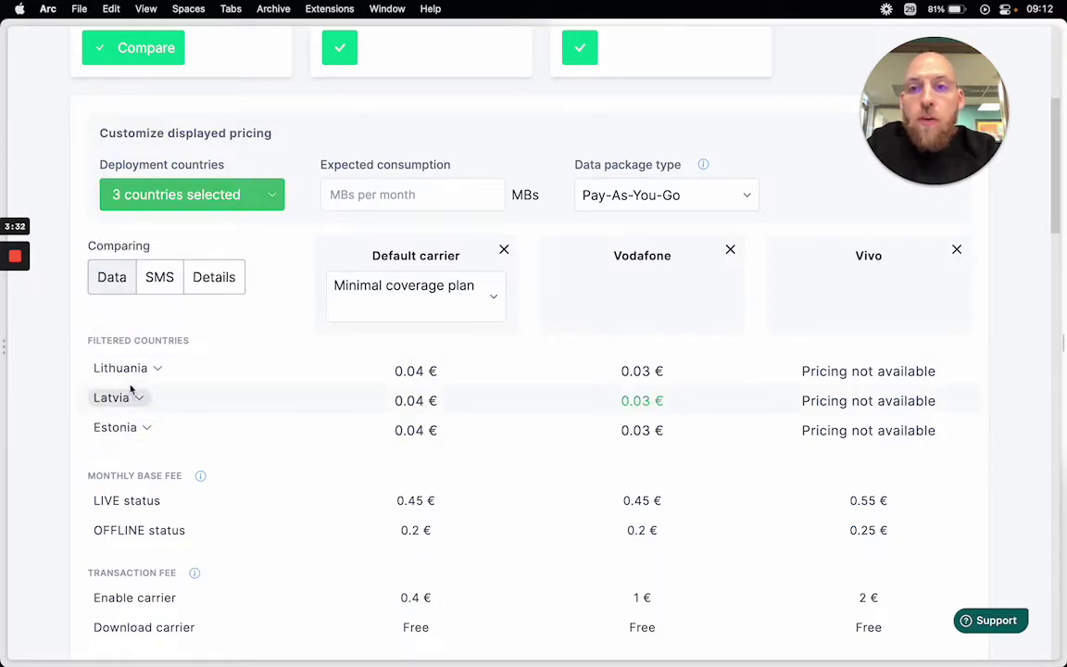
scroll(315, 420, up, 1)
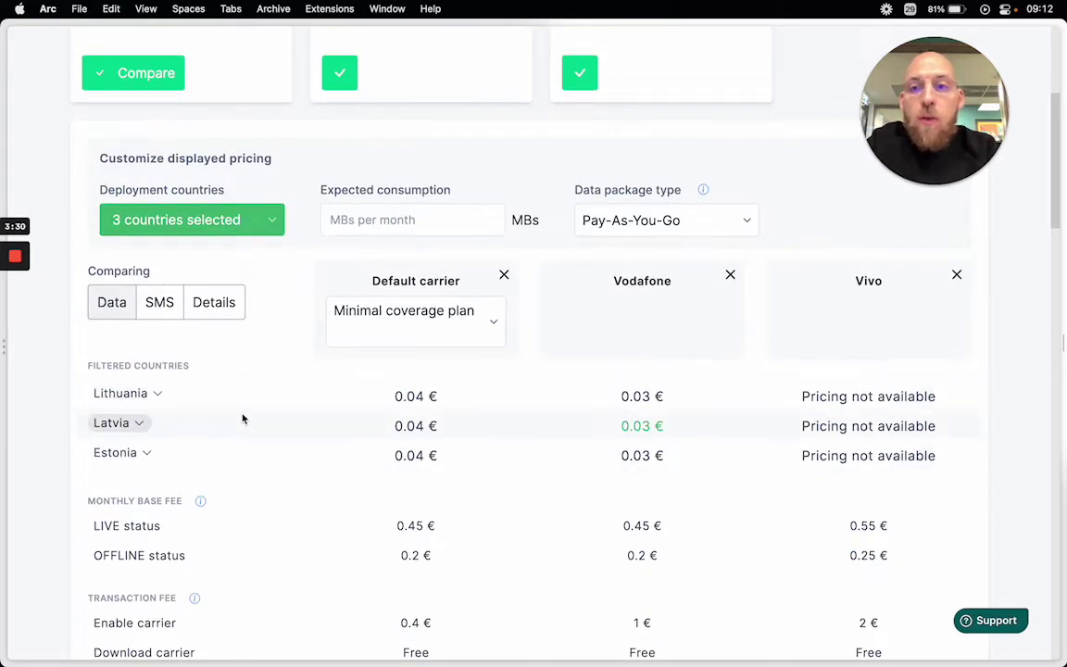
Enter 12 MB as the expected monthly consumption.
scroll(242, 419, up, 1)
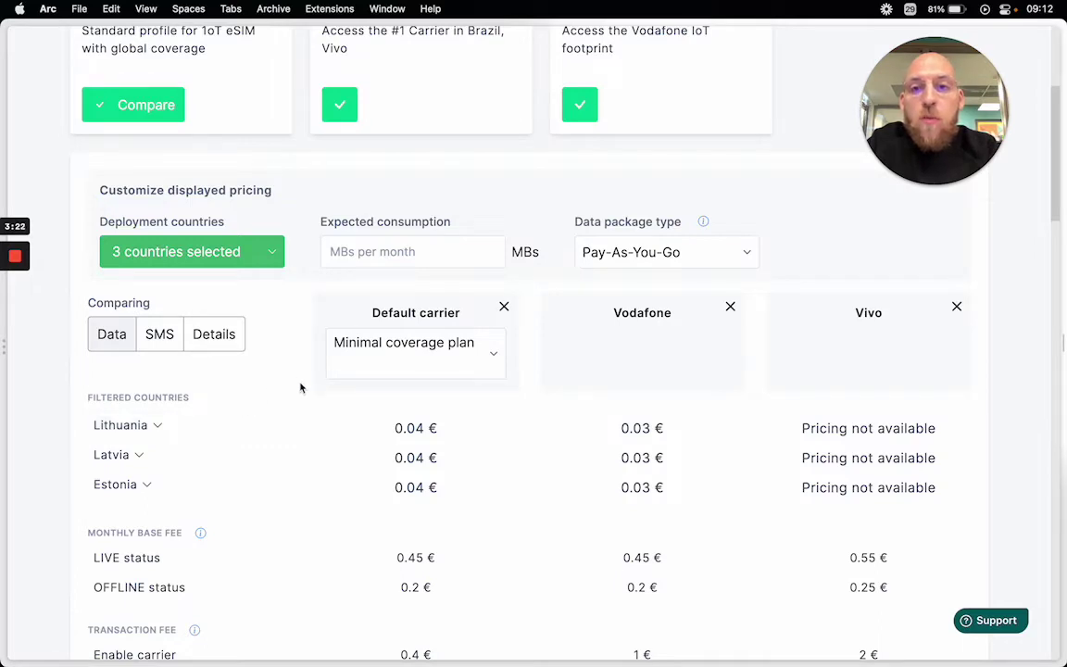
click(427, 250)
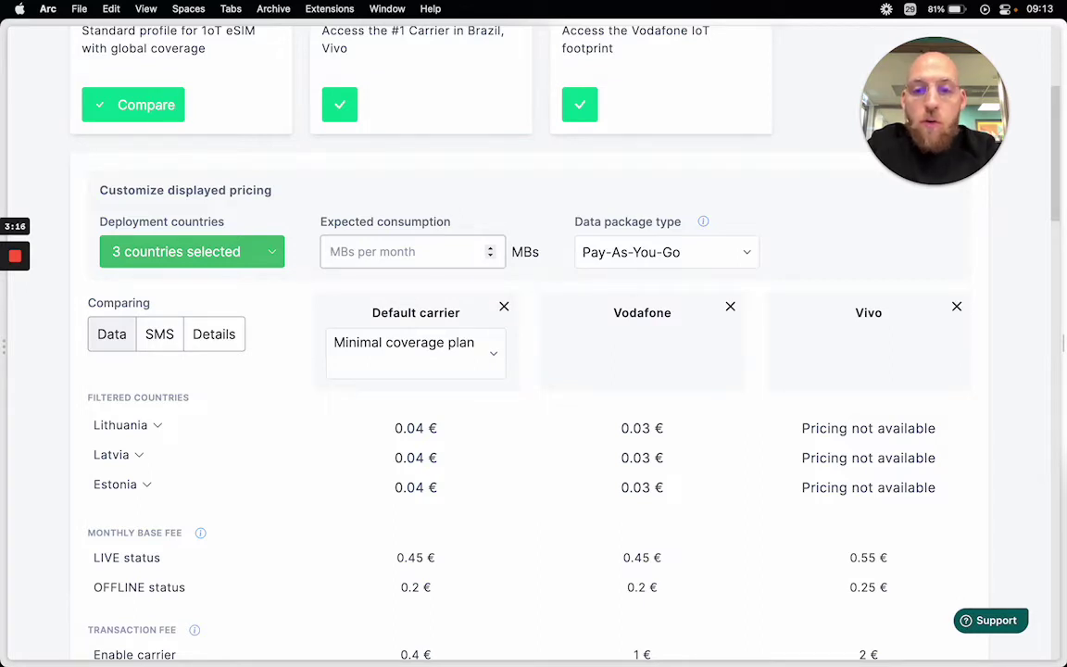
text(12)
click(508, 192)
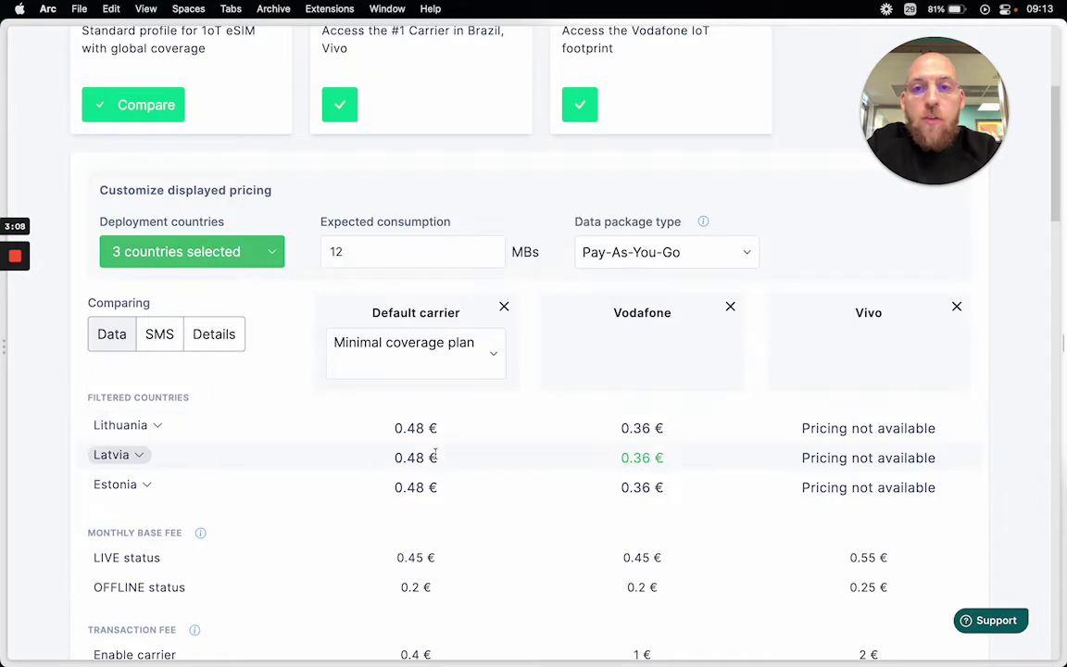
click(156, 345)
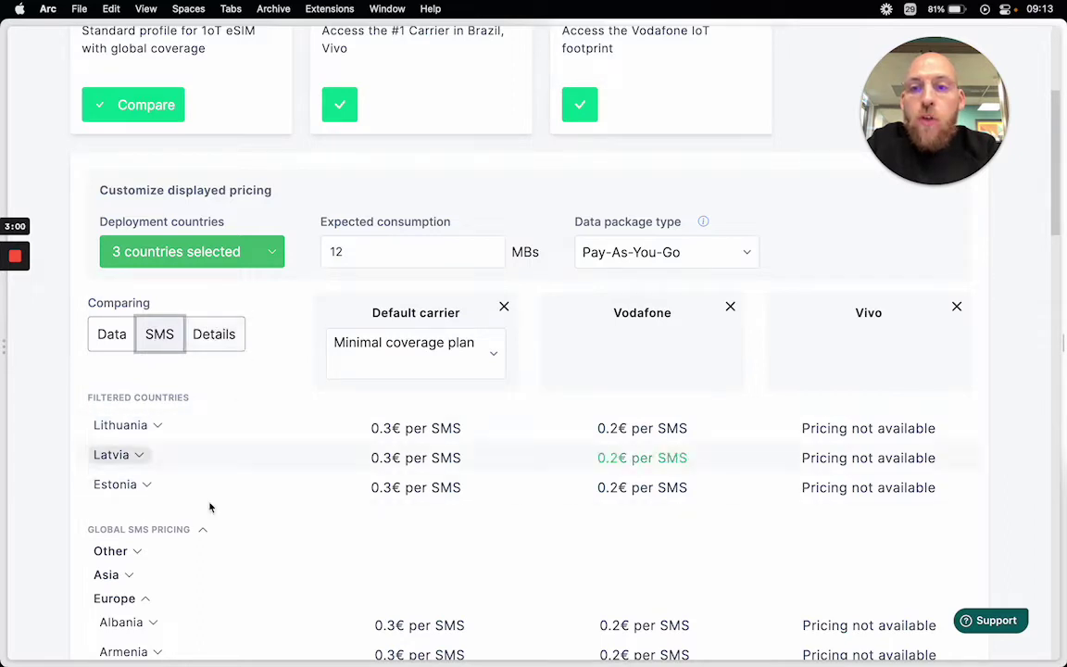
click(226, 340)
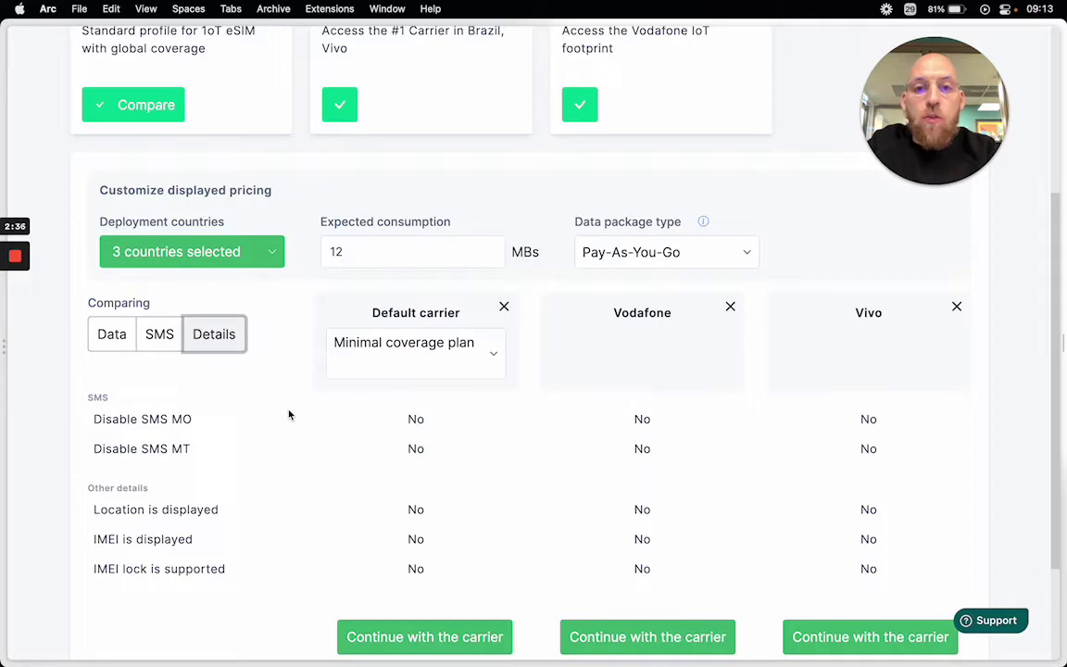
click(111, 334)
scroll(290, 350, down, 1)
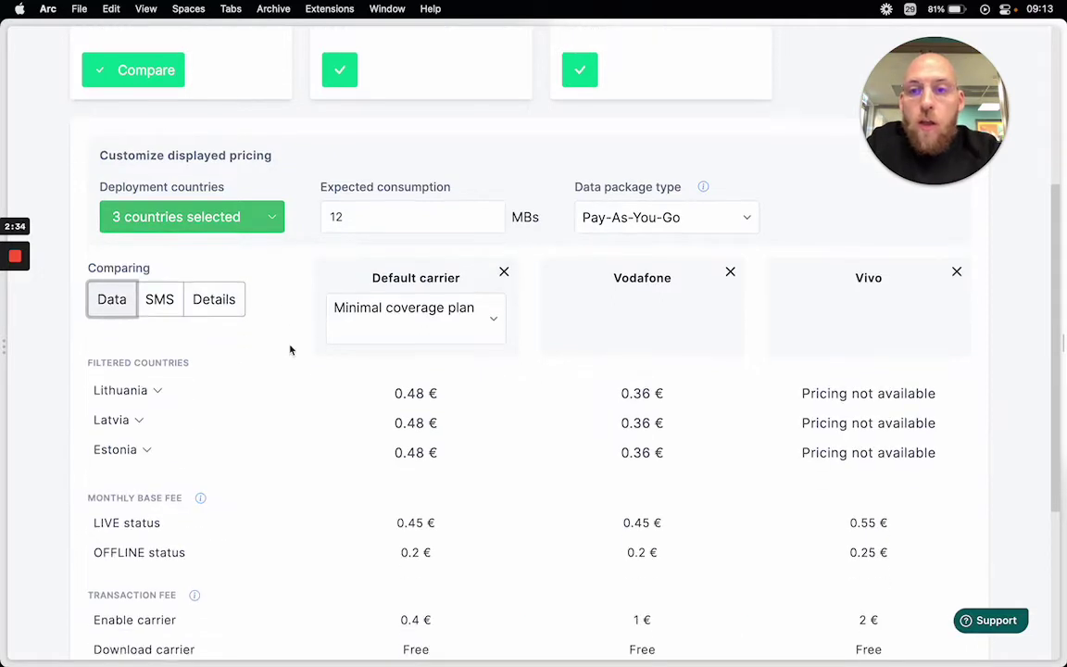
scroll(290, 349, down, 4)
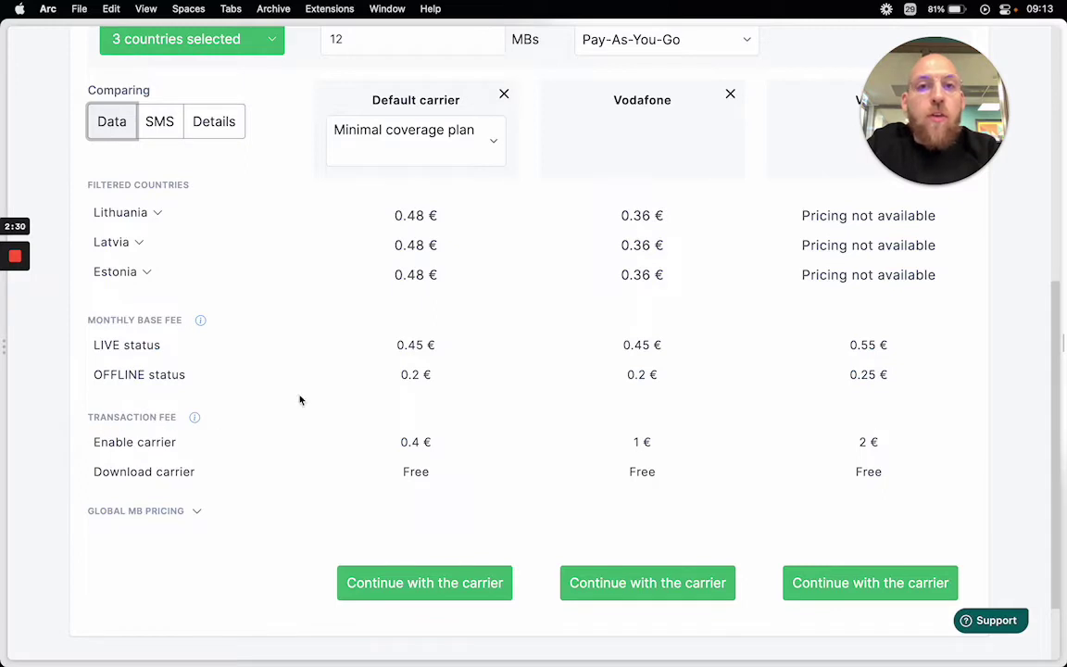
scroll(300, 397, up, 3)
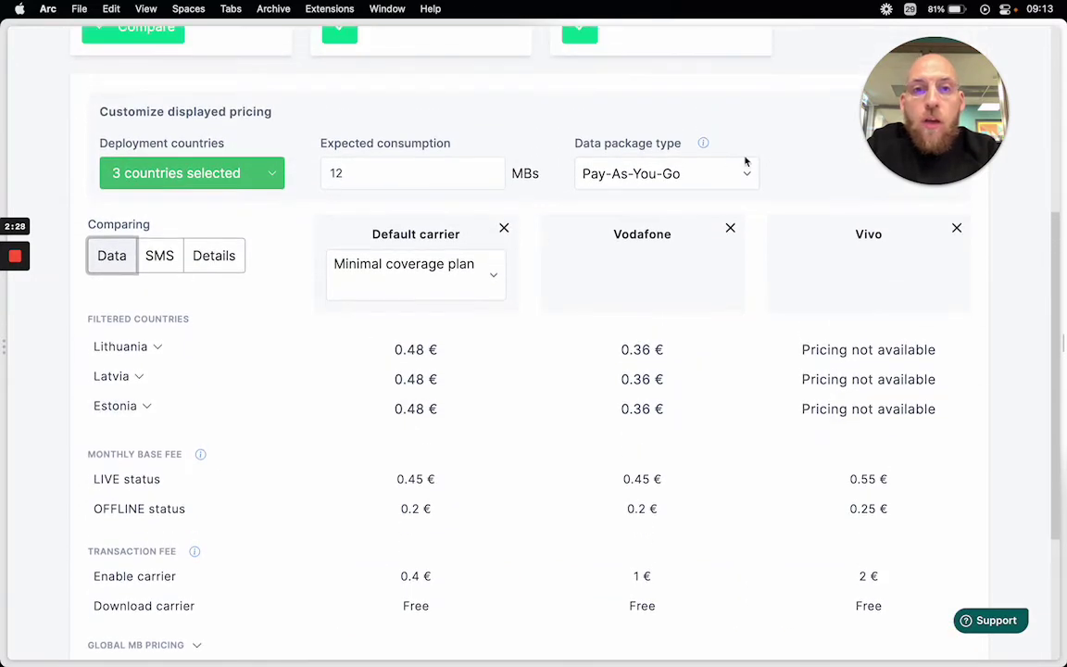
Set the data package type to MB Package and review the discounted comparison table.
click(746, 169)
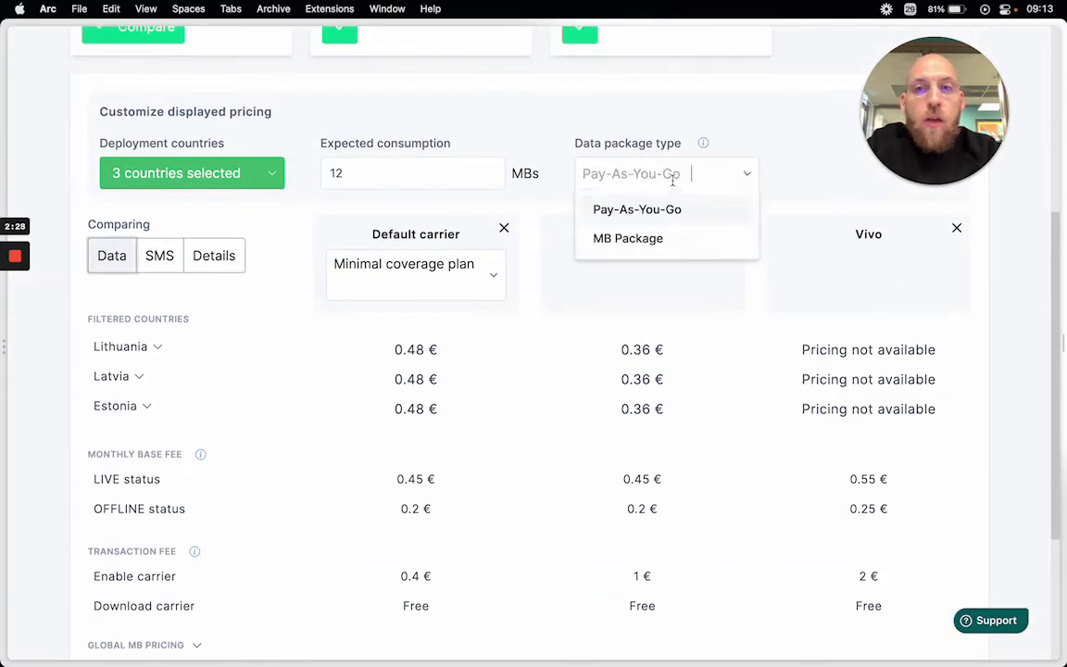
click(650, 239)
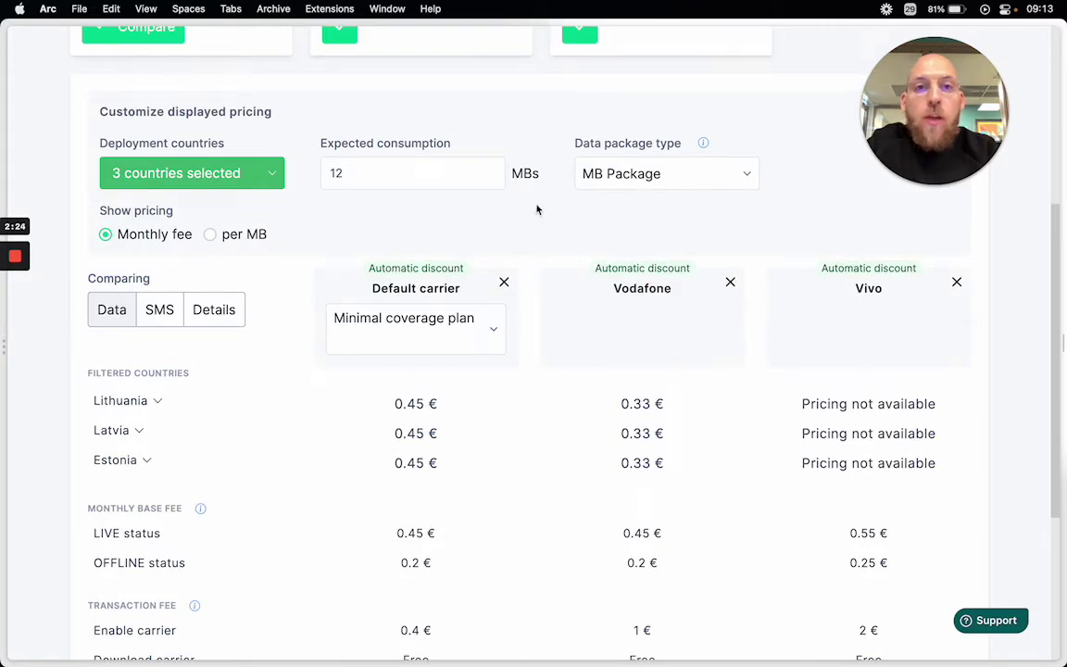
scroll(564, 229, down, 2)
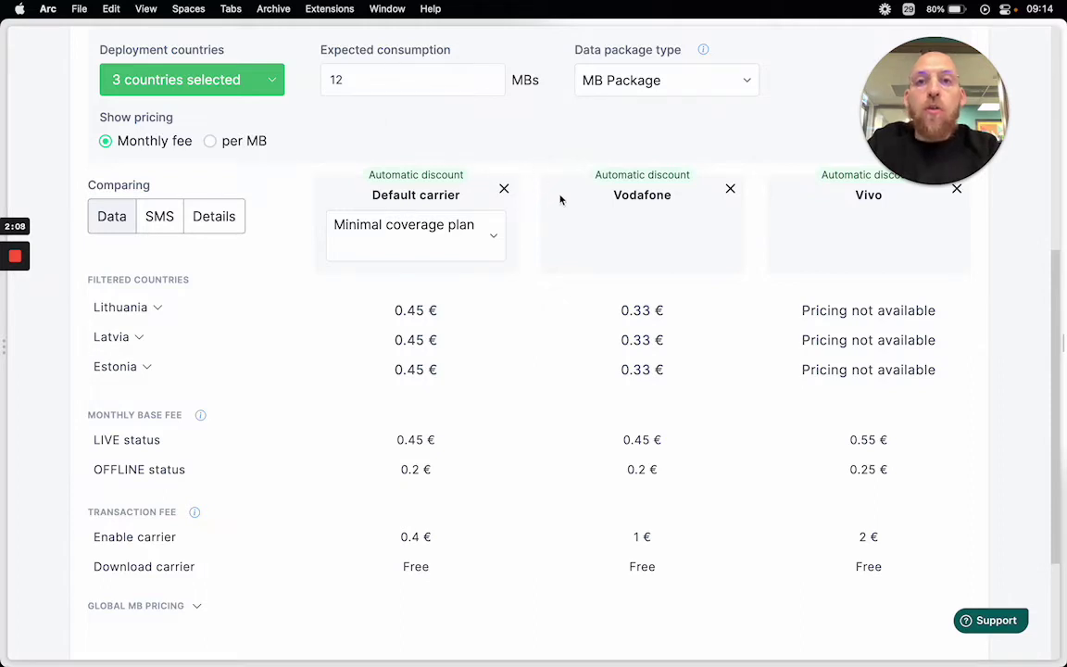
scroll(576, 318, down, 3)
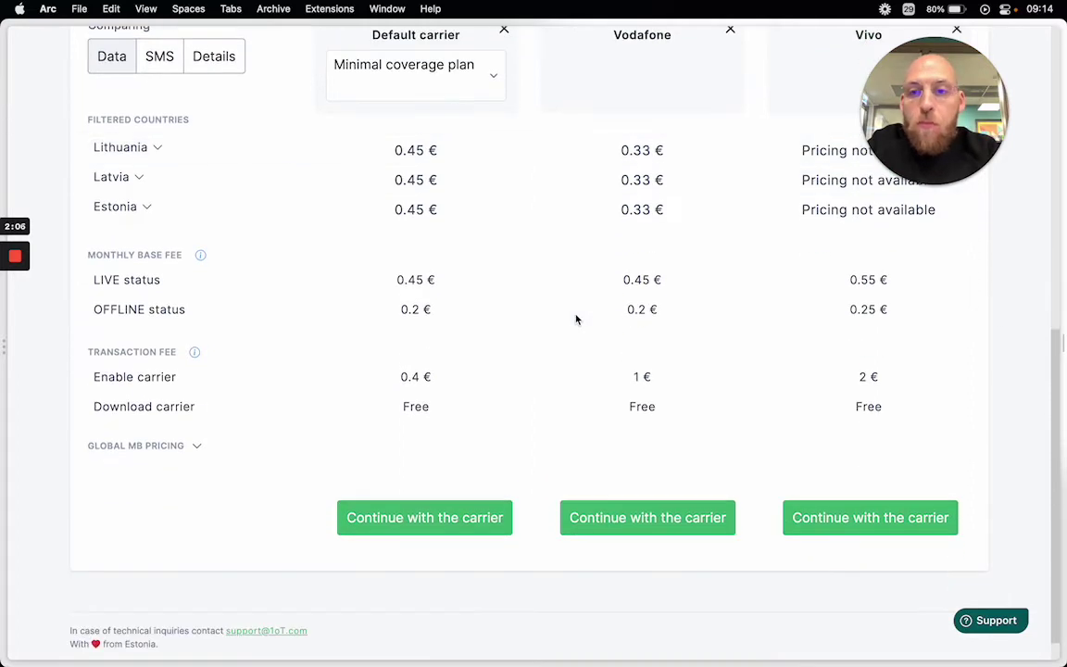
scroll(577, 317, up, 4)
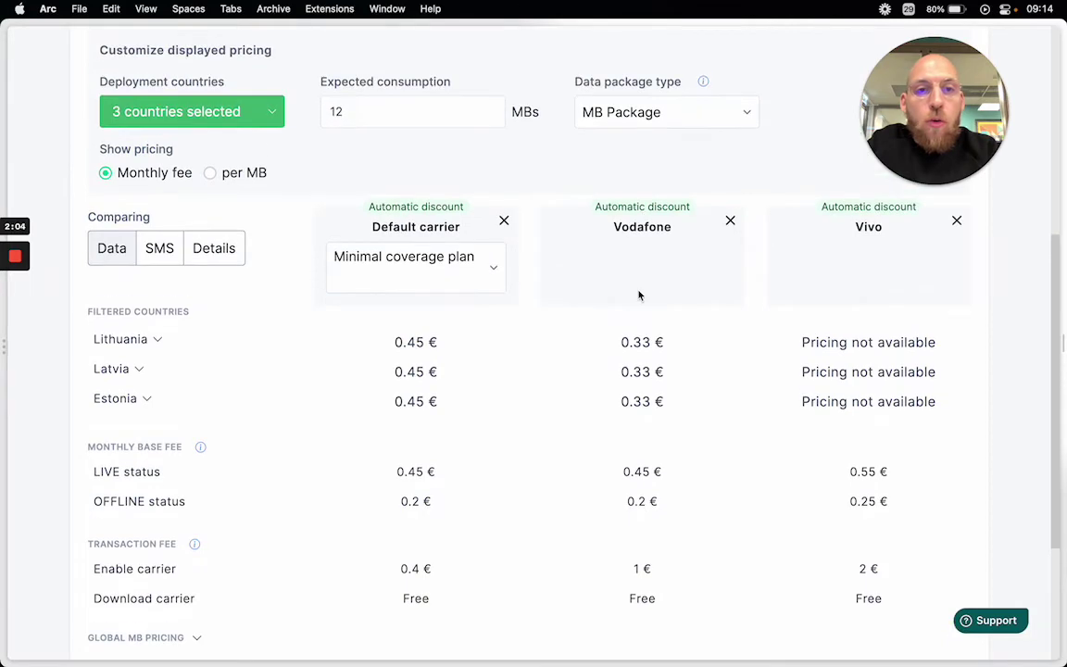
scroll(639, 292, down, 5)
Continue with Vodafone, choose Enable Vodafone profile, and advance to eSIM selection.
click(646, 487)
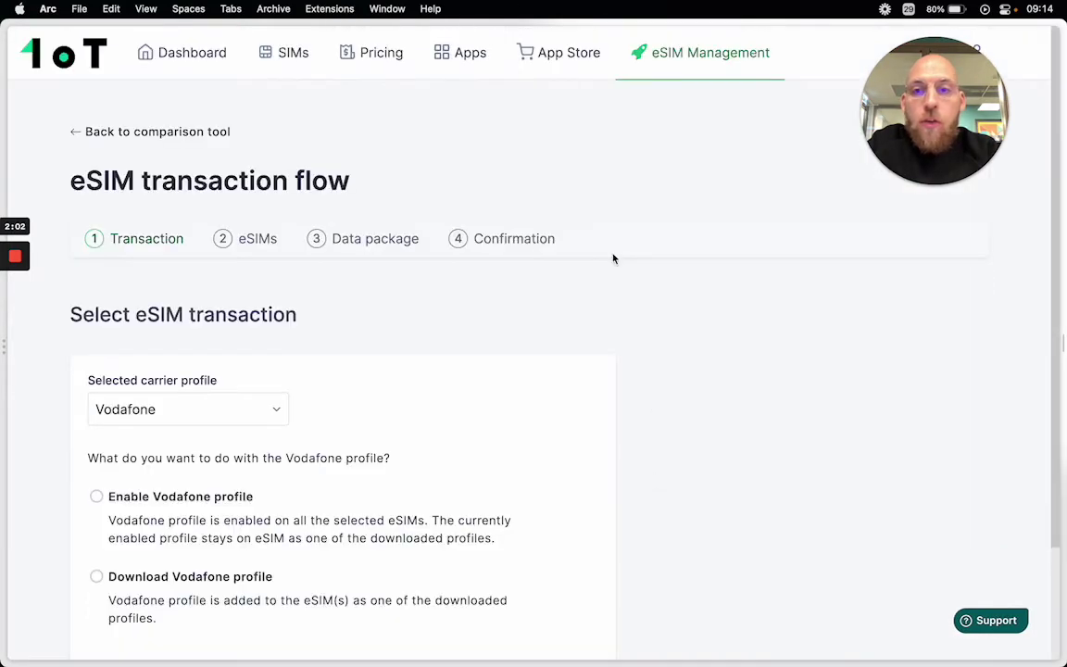
scroll(623, 397, down, 3)
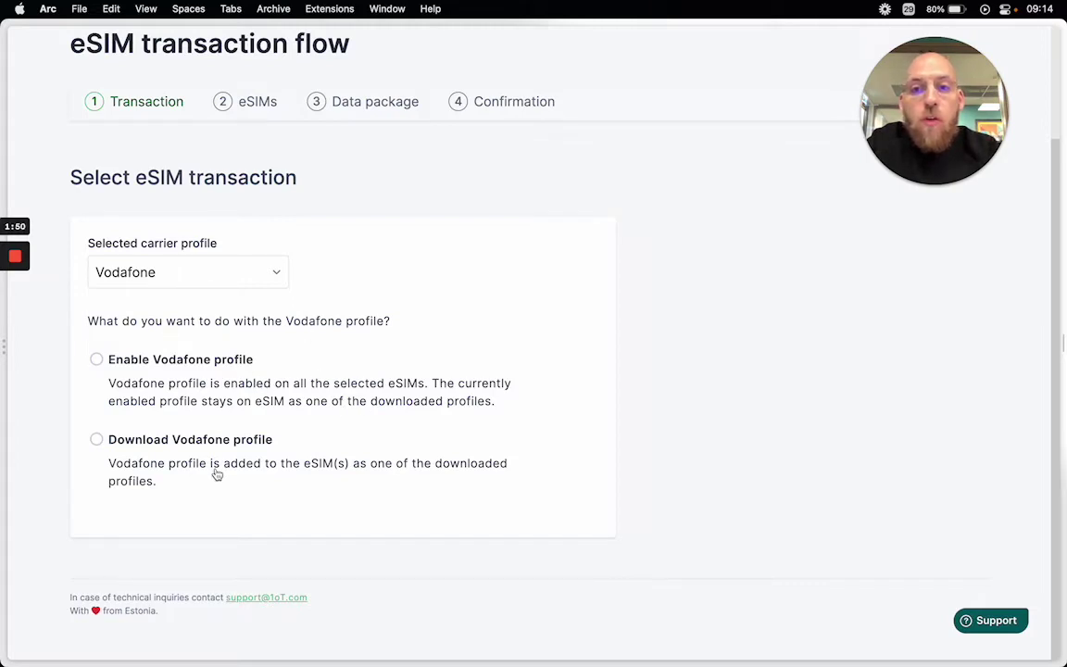
click(197, 369)
scroll(437, 346, down, 2)
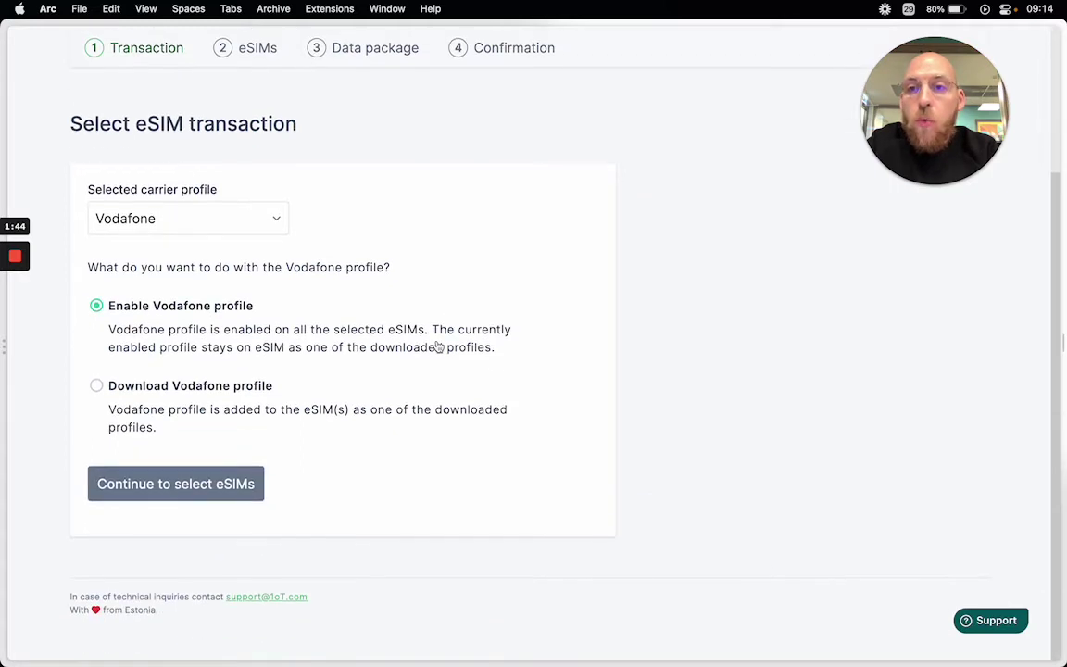
click(204, 494)
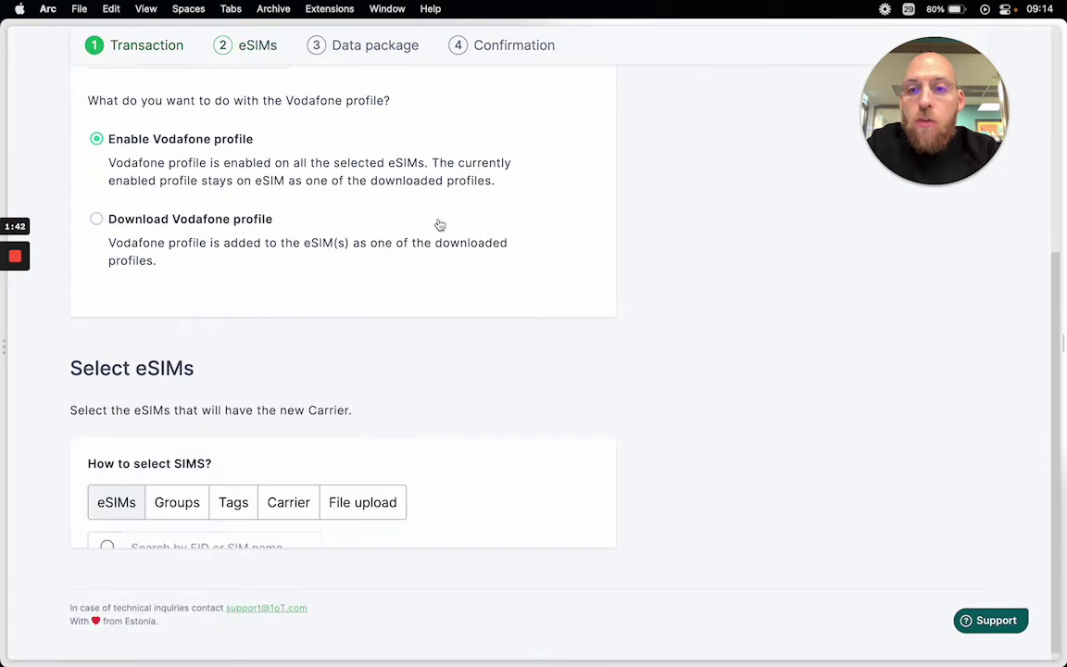
scroll(438, 224, down, 2)
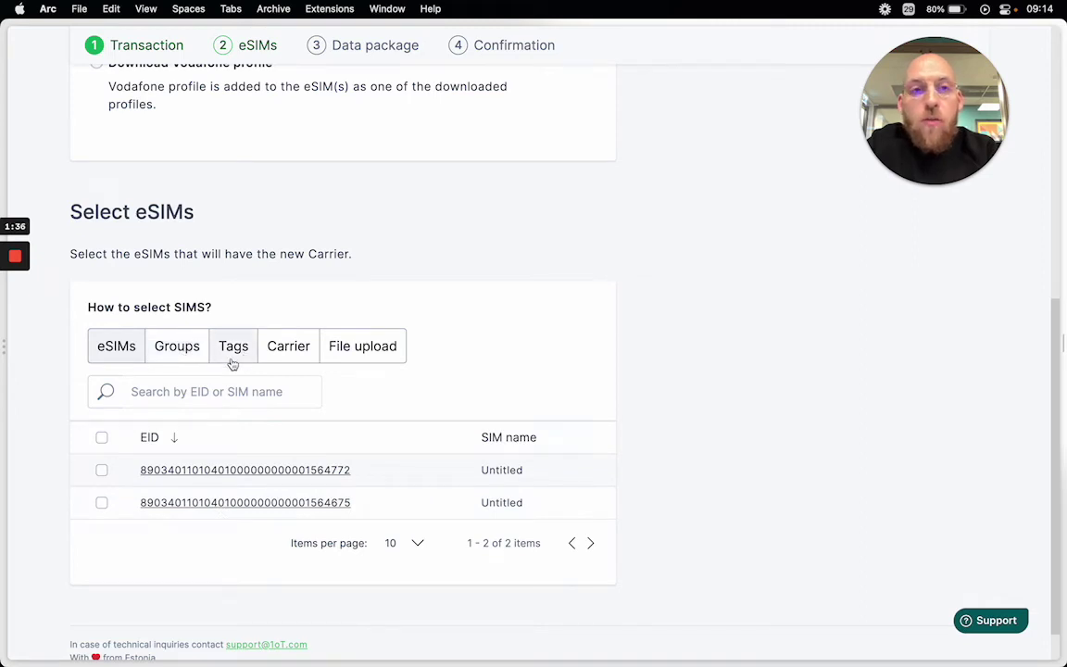
Select all eSIMs on the Default carrier via the Carrier tab and continue.
click(287, 353)
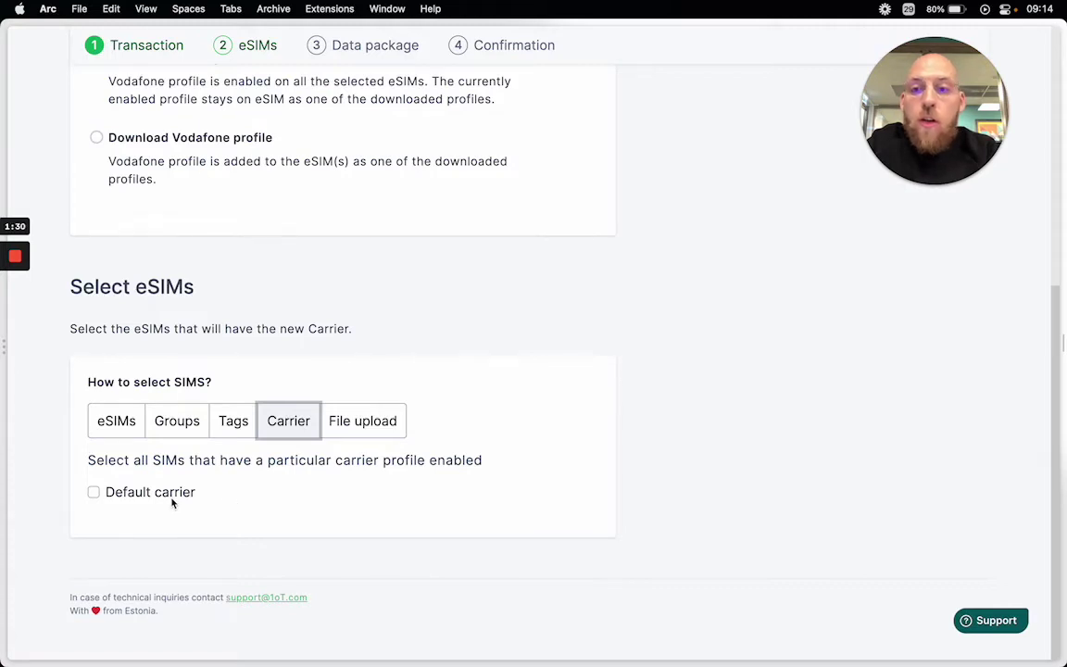
click(94, 497)
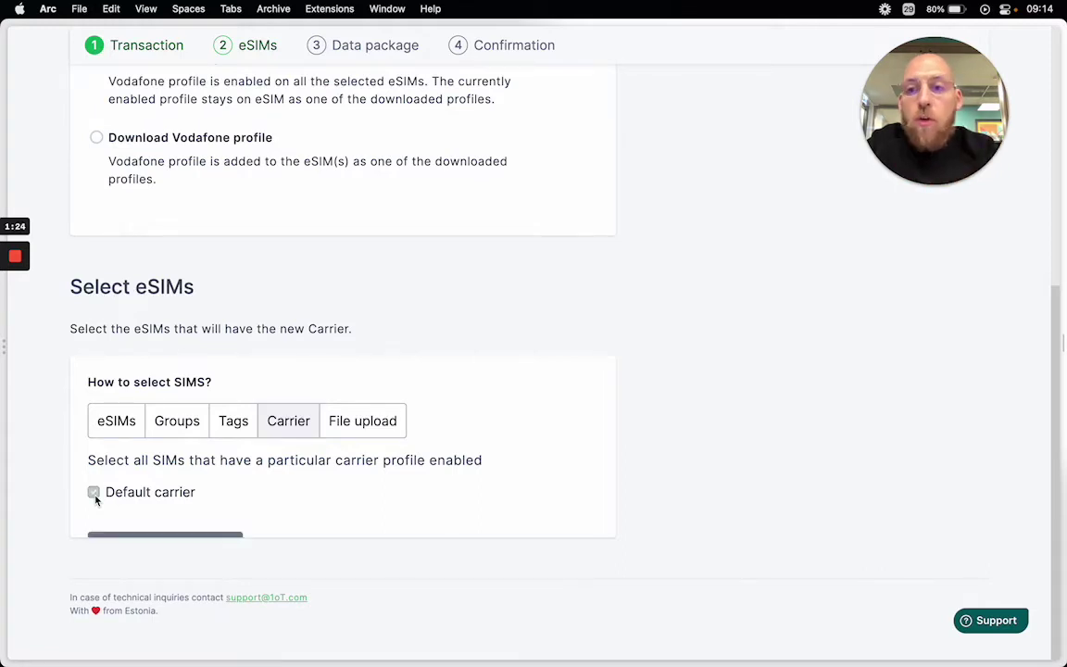
scroll(317, 481, down, 2)
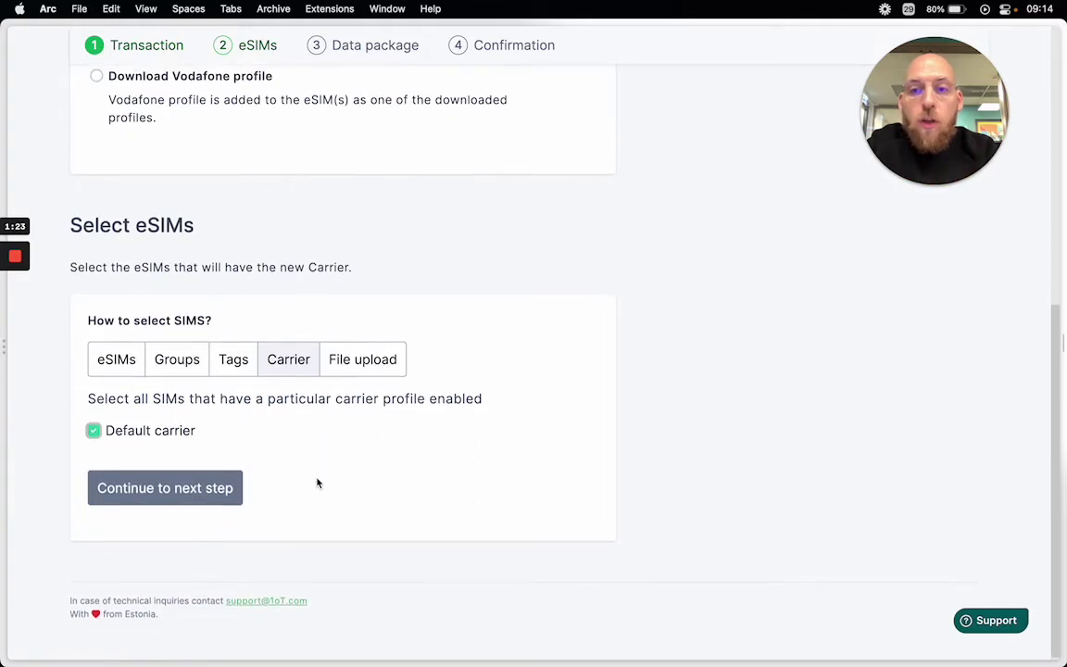
click(187, 486)
scroll(494, 352, down, 2)
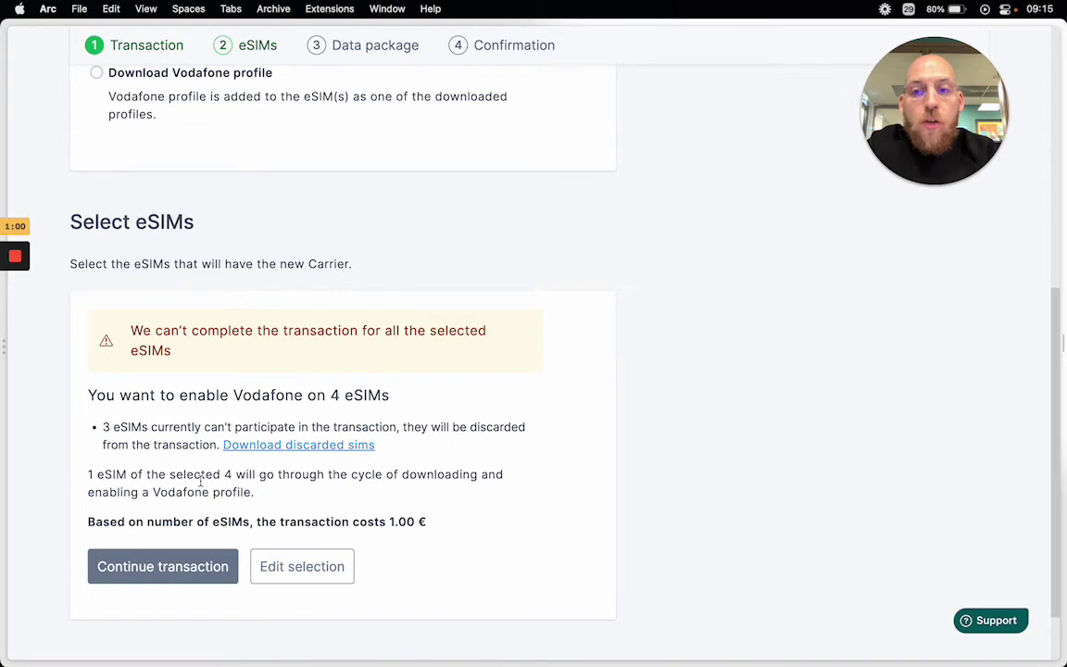
Continue despite discarded eSIMs and choose the existing Vodafone 10 MB Global data package.
click(186, 567)
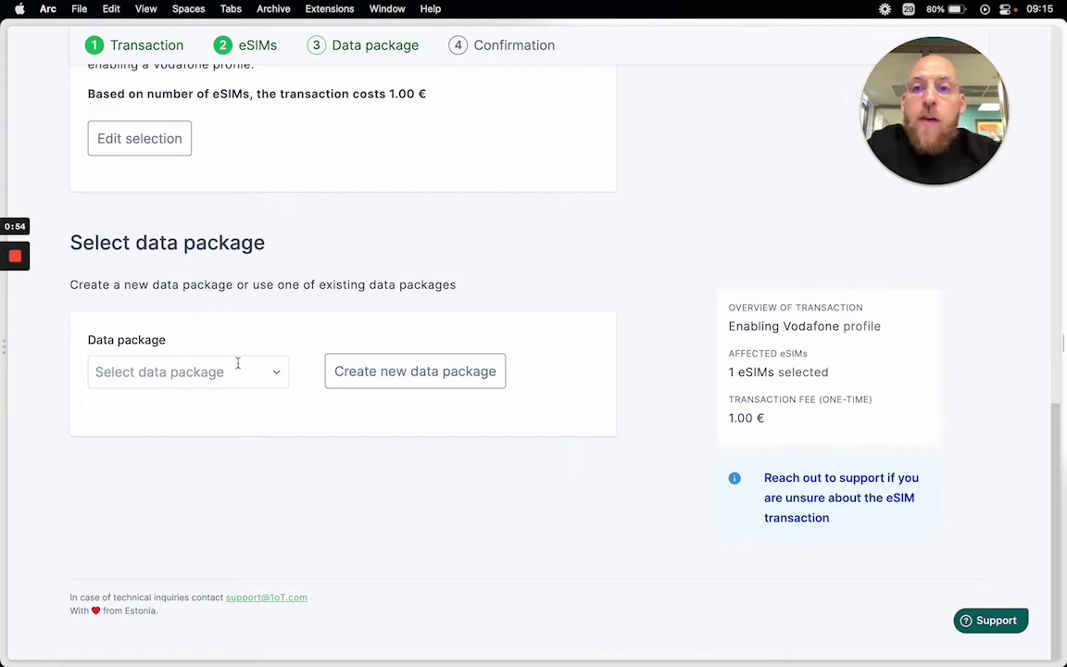
click(266, 371)
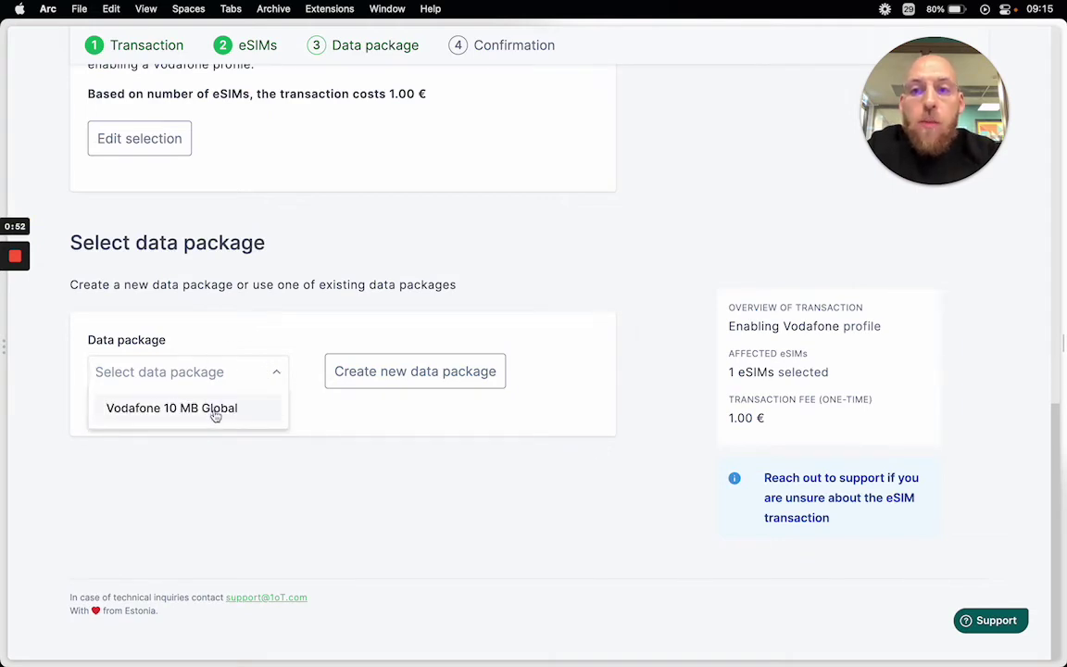
click(267, 345)
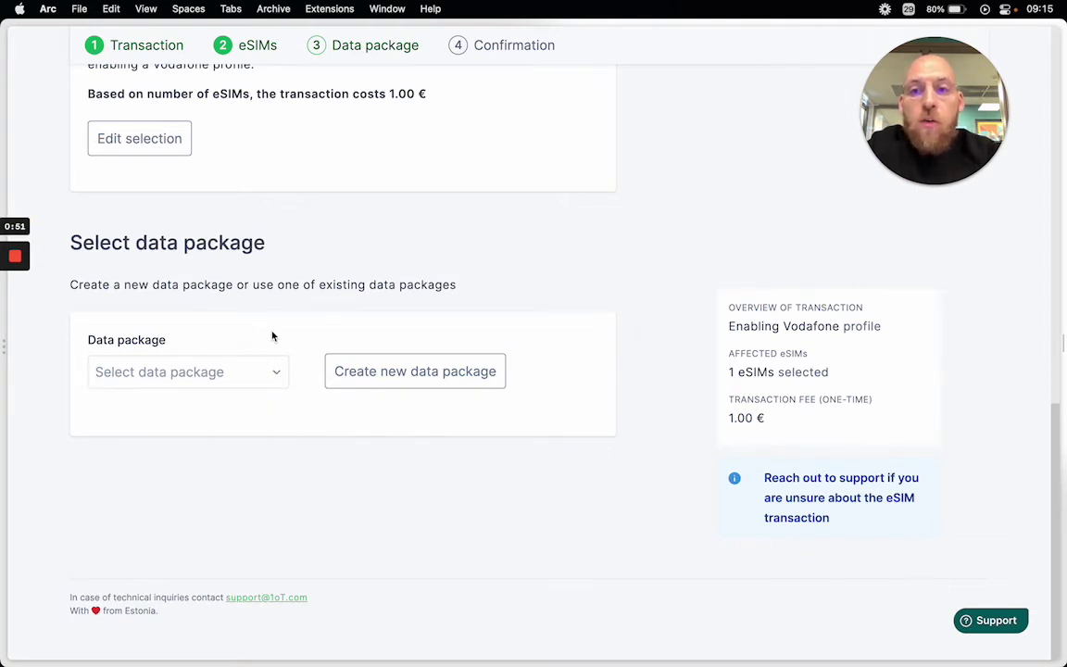
click(446, 375)
scroll(627, 462, down, 2)
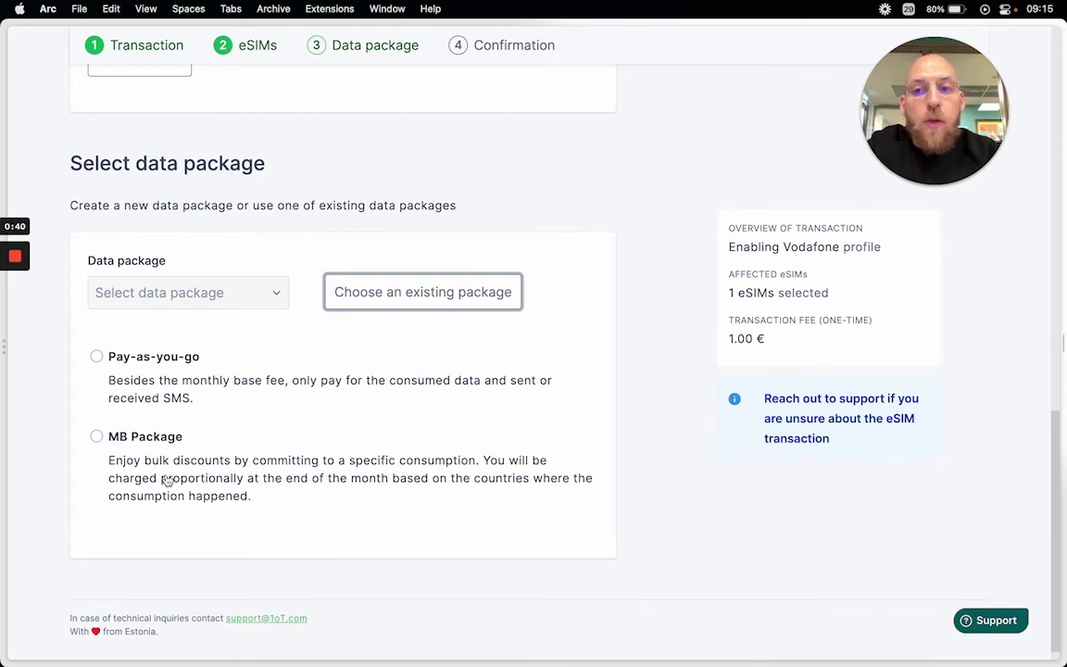
click(429, 299)
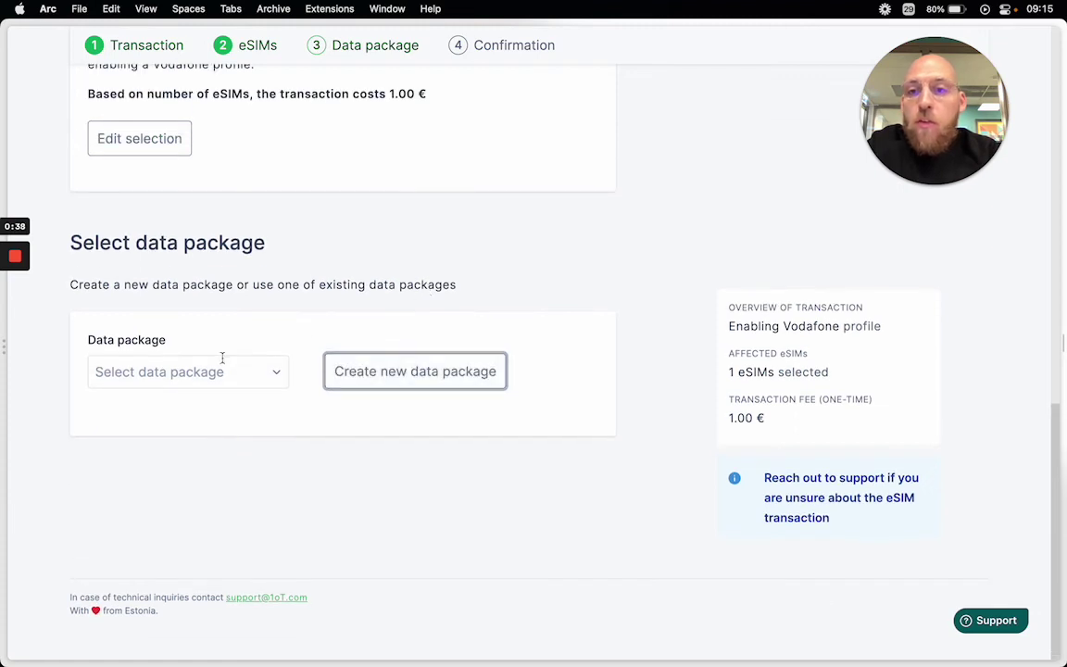
click(239, 373)
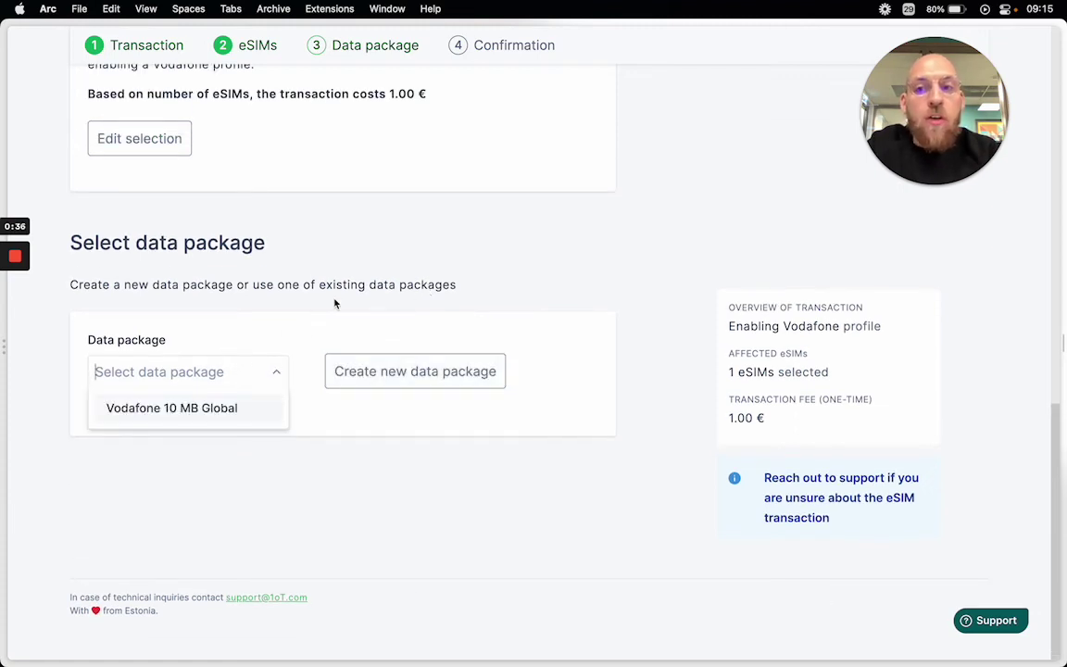
click(214, 414)
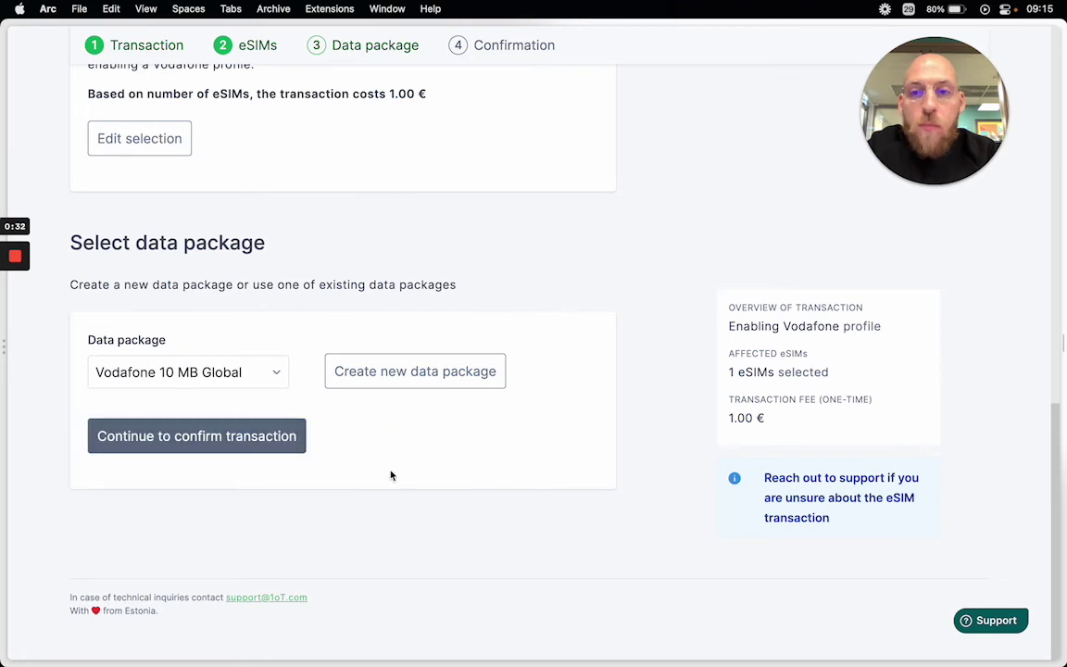
Advance to the final confirmation, viewing and closing the full data price list.
click(261, 446)
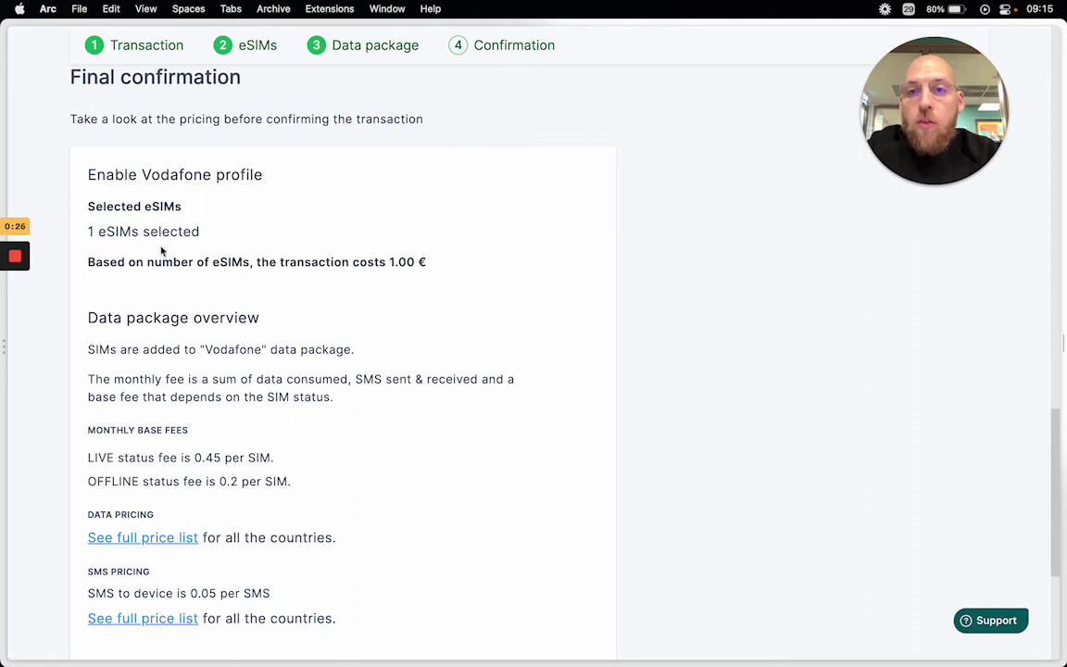
scroll(178, 339, down, 3)
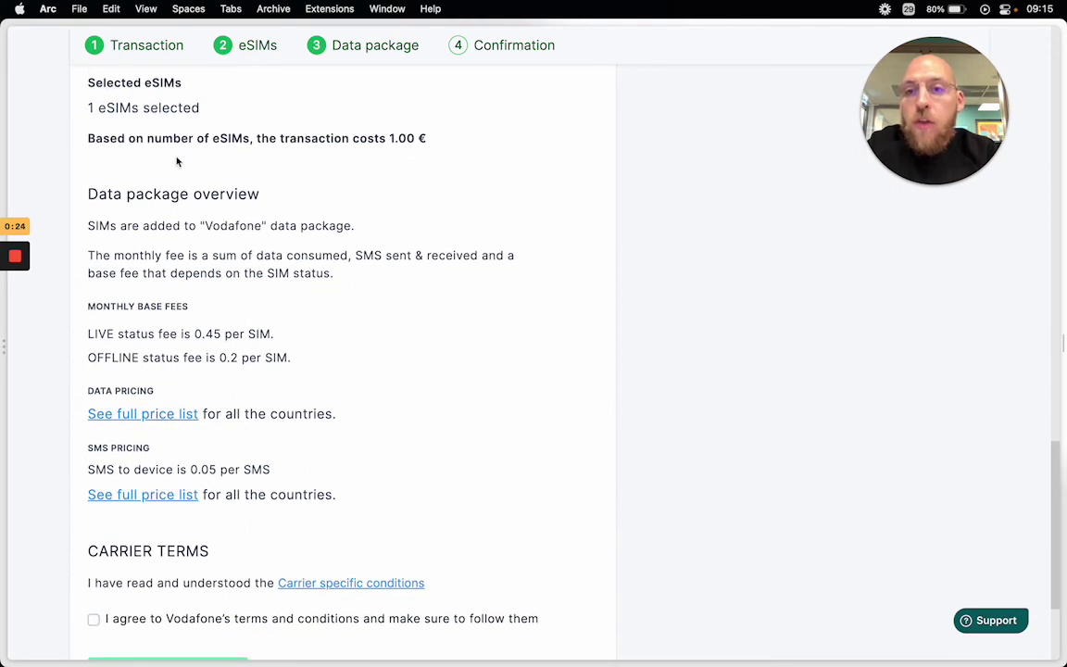
scroll(225, 358, down, 1)
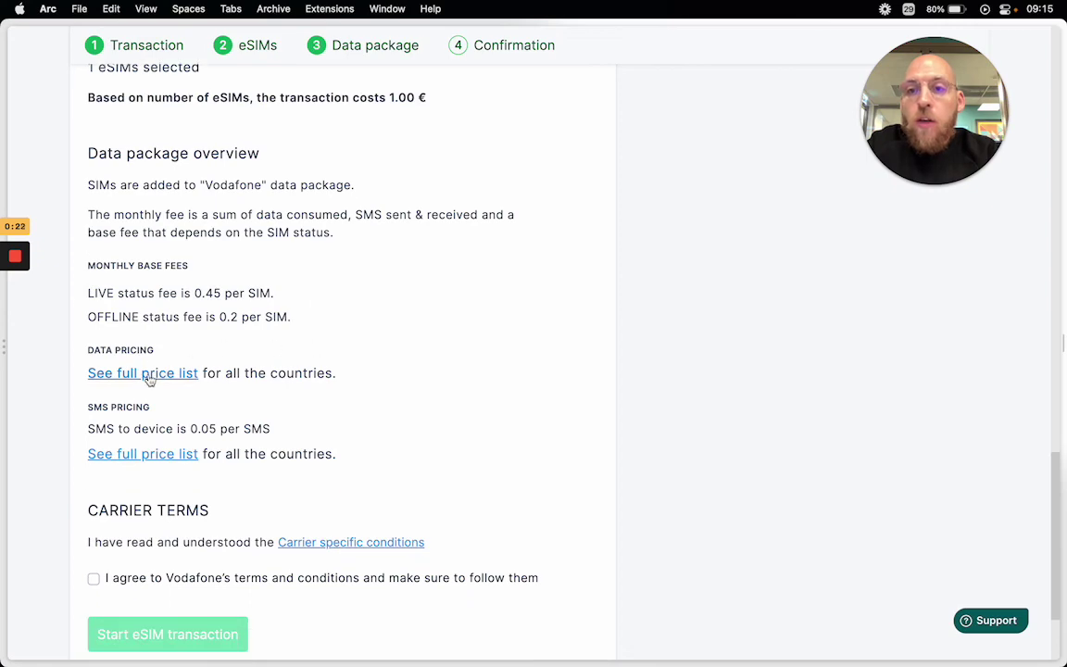
click(147, 371)
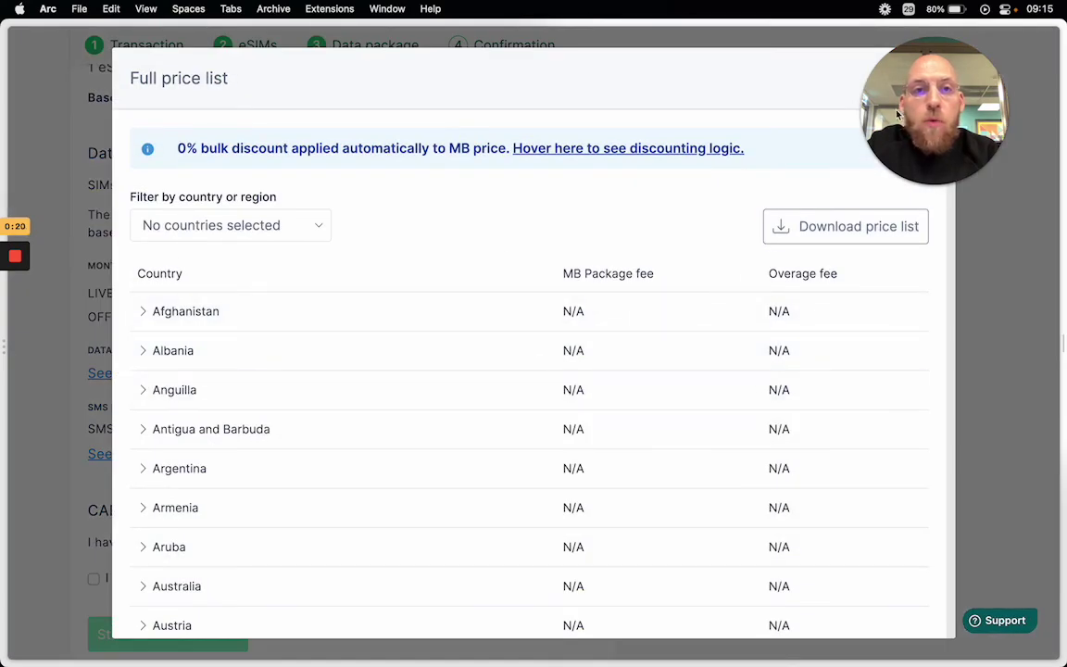
drag(927, 99, 933, 364)
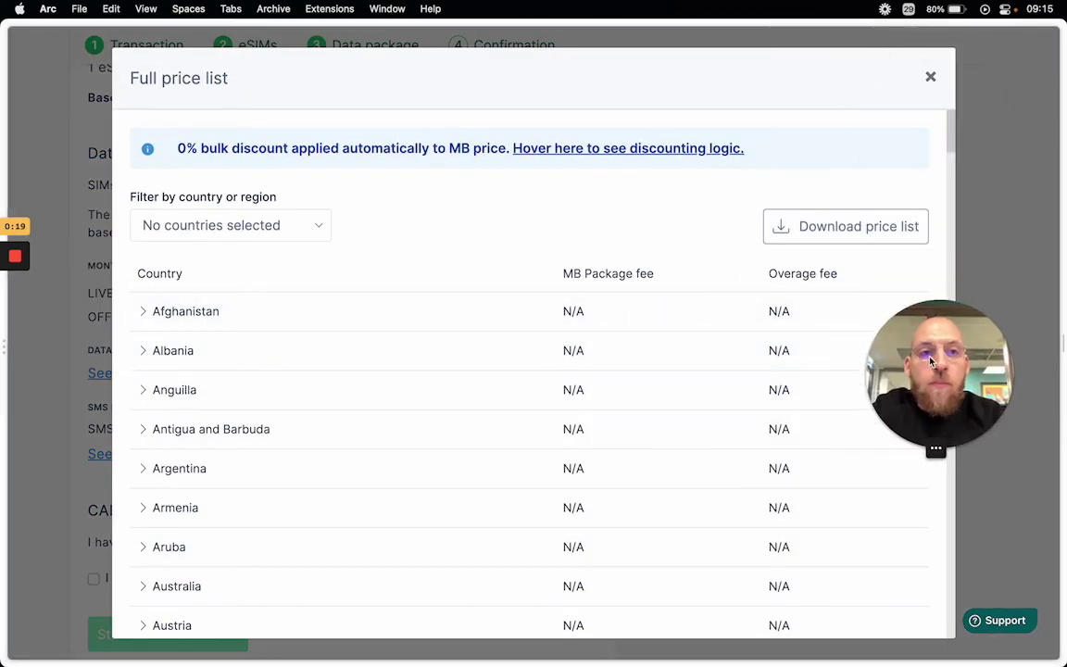
click(931, 77)
drag(954, 364, 951, 145)
scroll(391, 398, down, 3)
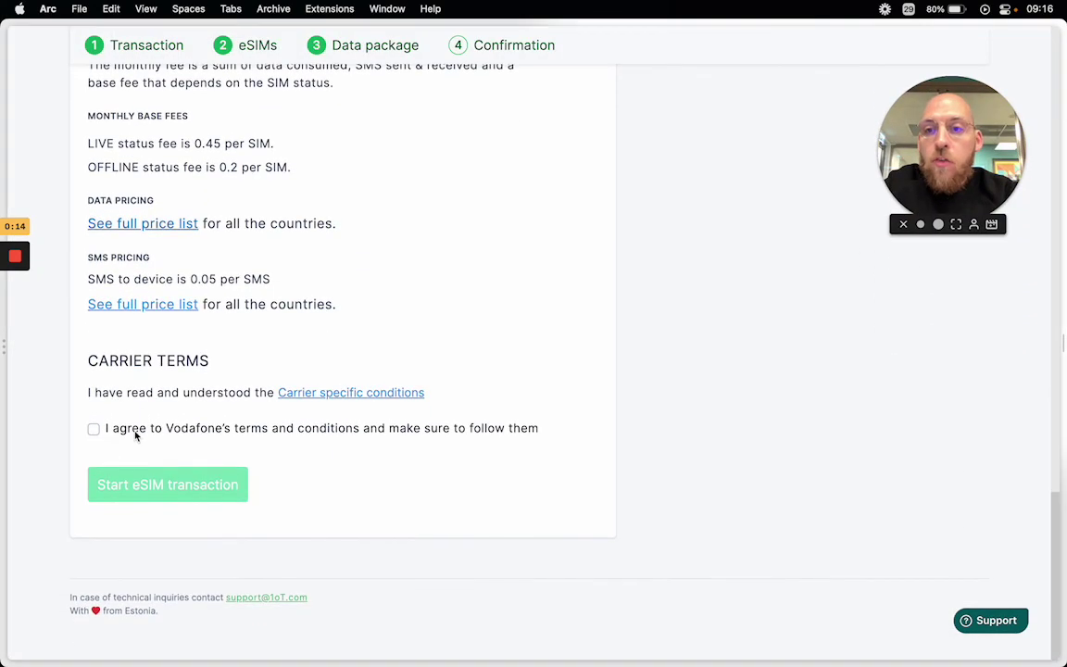
Accept Vodafone's terms and conditions and launch the eSIM transaction enabling Vodafone.
click(93, 429)
click(189, 488)
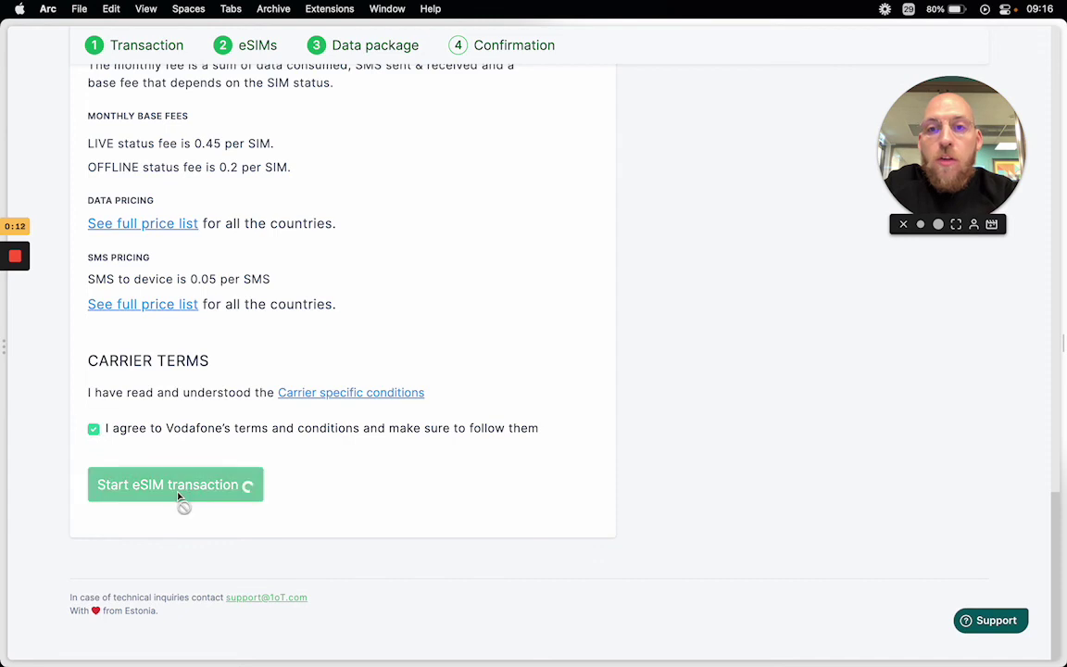